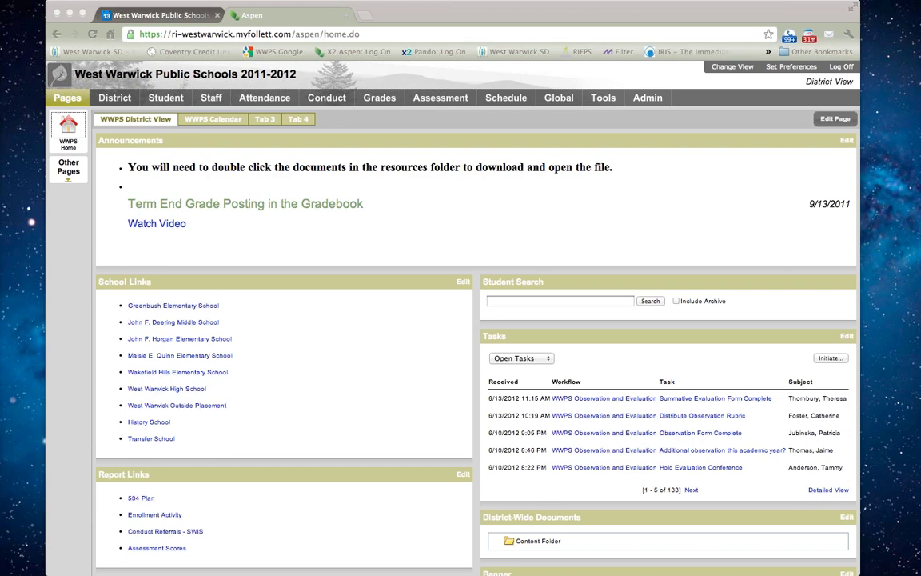
# Switch to the district view and open the Grade Four Writing V2.0 curriculum map under Assessment
pyautogui.click(739, 68)
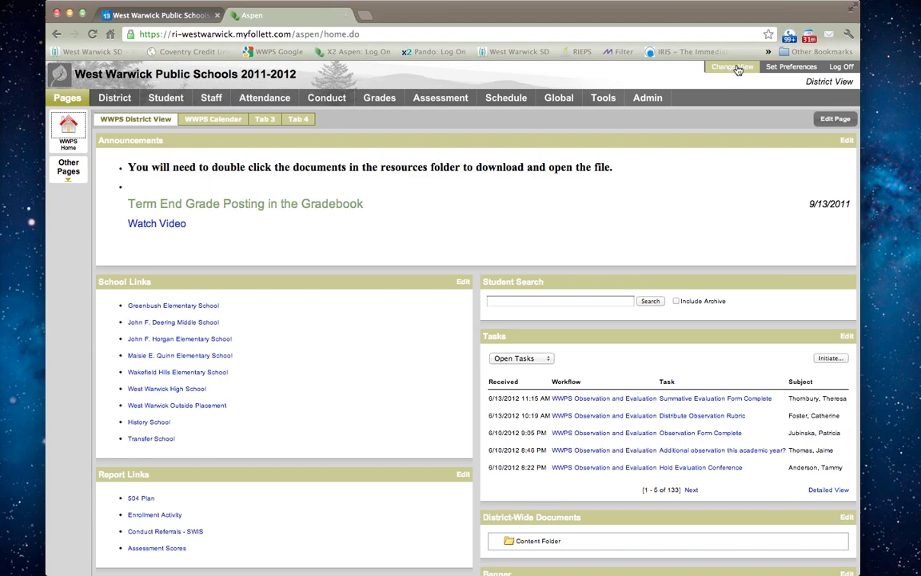
pyautogui.click(733, 76)
pyautogui.click(434, 99)
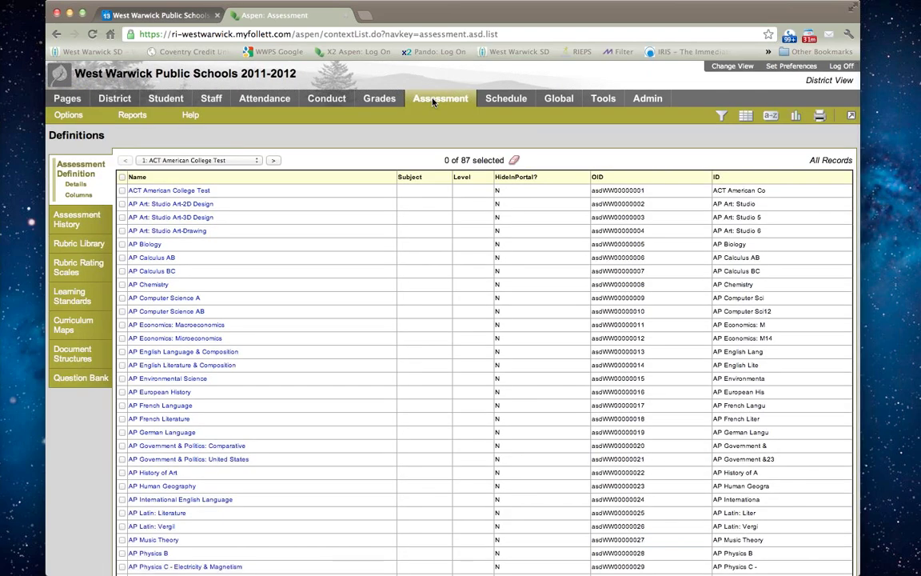
pyautogui.click(67, 330)
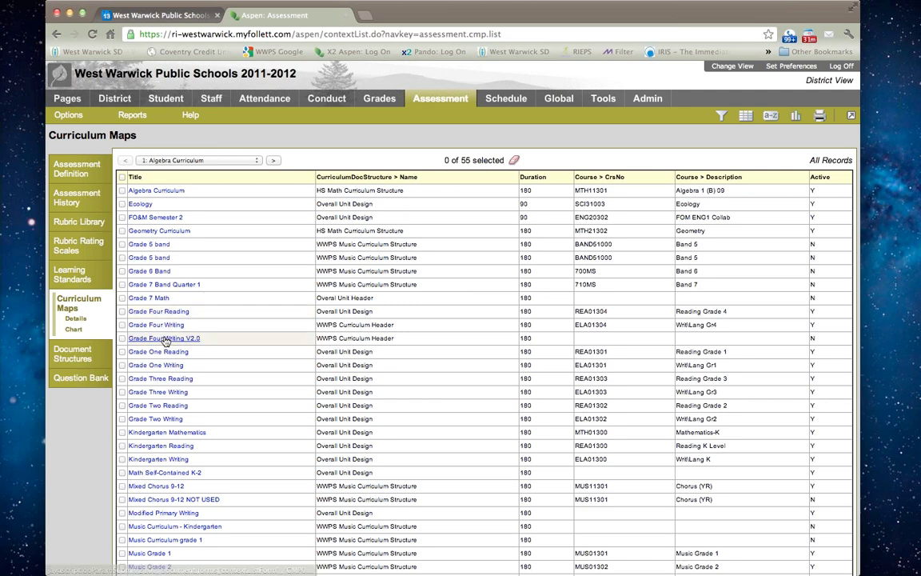
pyautogui.click(162, 338)
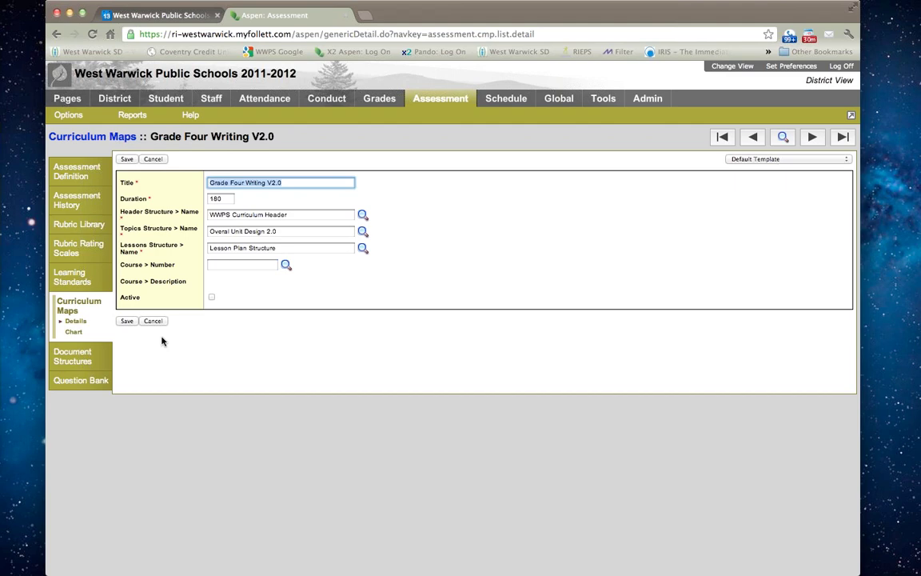
# Show the Grade Four Writing V2.0 map as a 180-day timeline chart
pyautogui.click(73, 334)
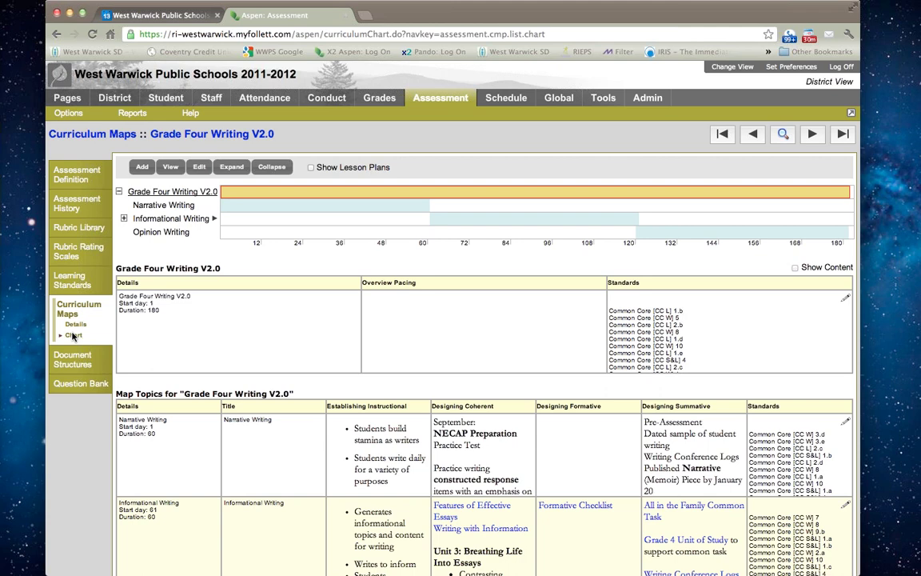
# Turn on Show Lesson Plans and select the Narrative Writing topic (start day 1, duration 60)
pyautogui.click(310, 168)
pyautogui.click(310, 168)
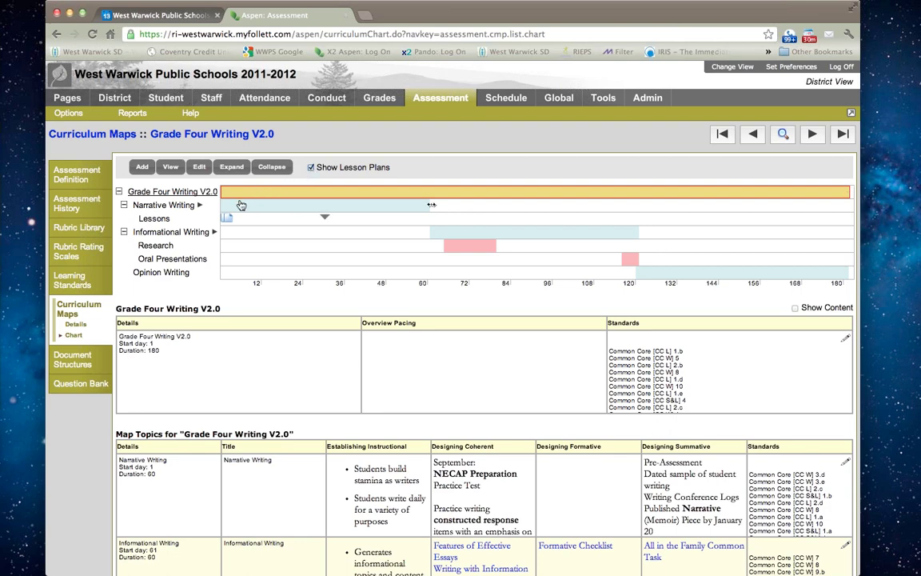
pyautogui.moveTo(240, 206)
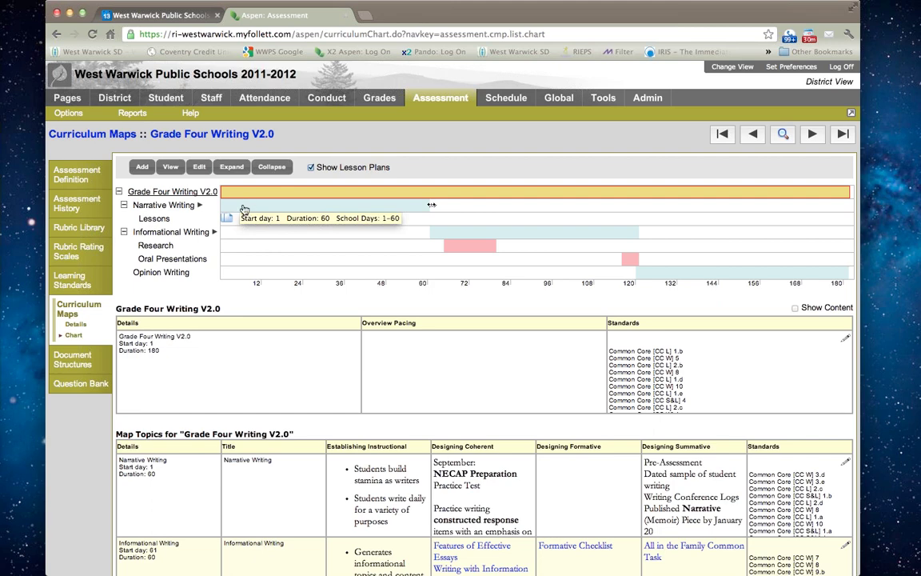
pyautogui.click(244, 206)
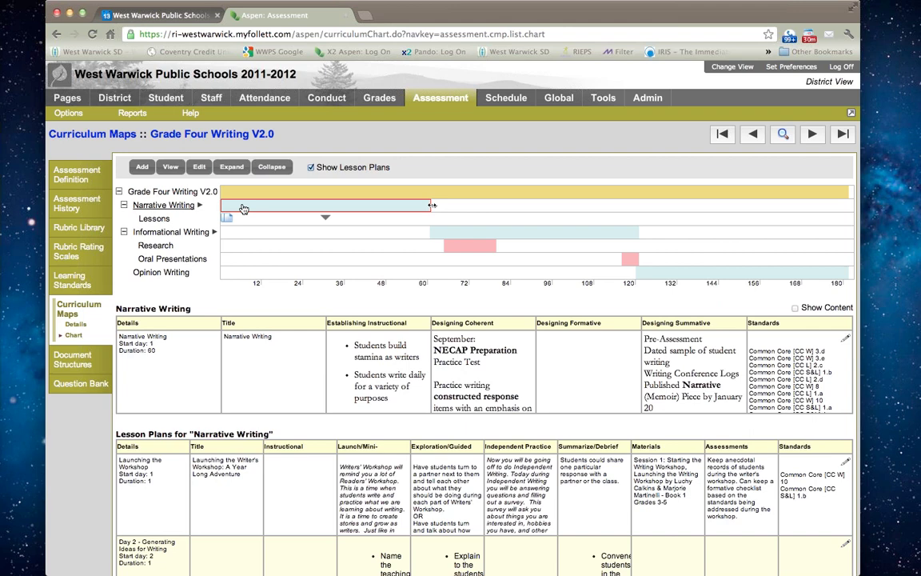
pyautogui.moveTo(453, 251)
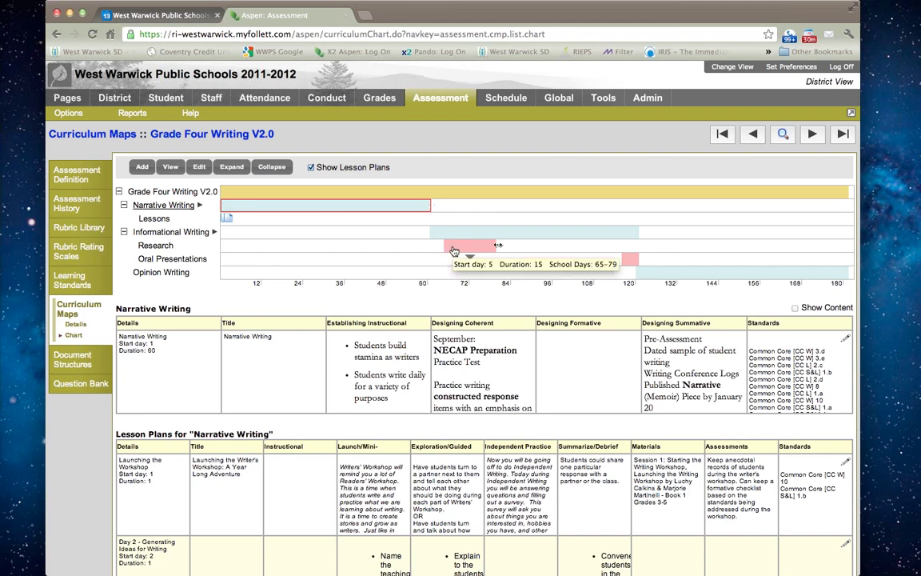
pyautogui.moveTo(290, 204)
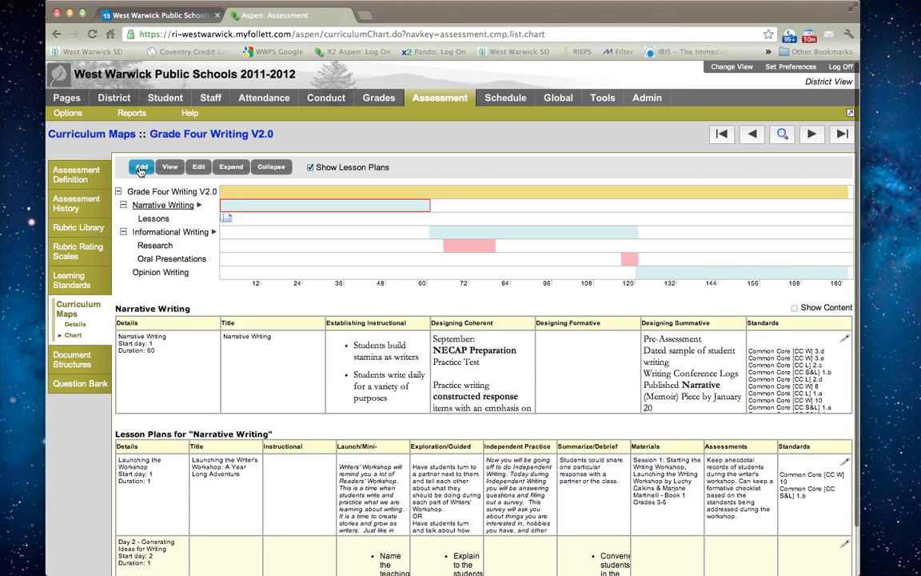
# Add a new blank lesson plan to the curriculum map from the chart's Add menu
pyautogui.scroll(-1, 140, 171)
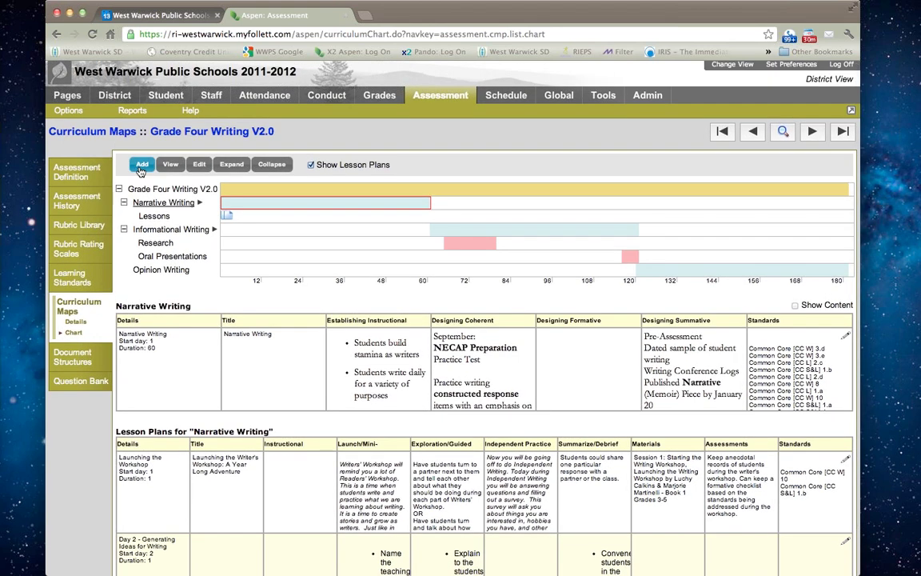
pyautogui.click(141, 169)
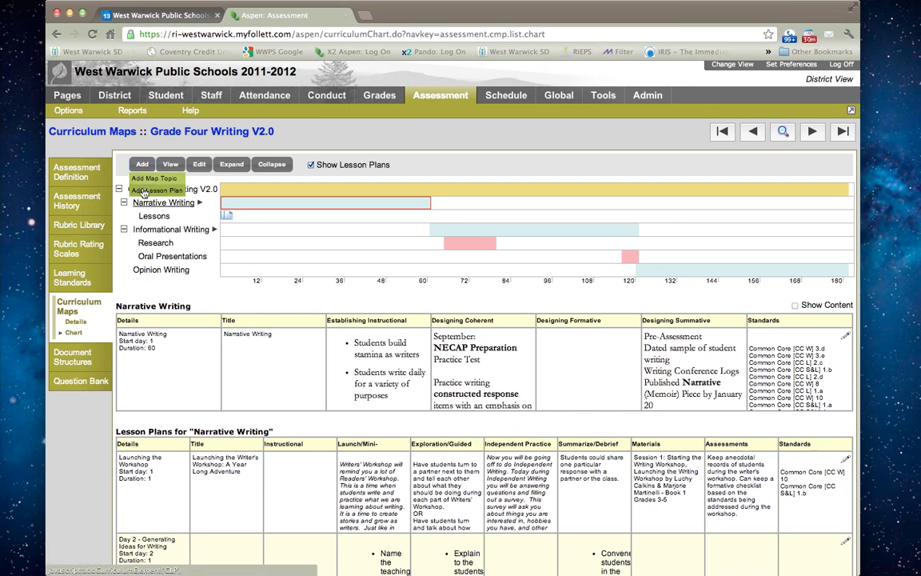
pyautogui.click(142, 191)
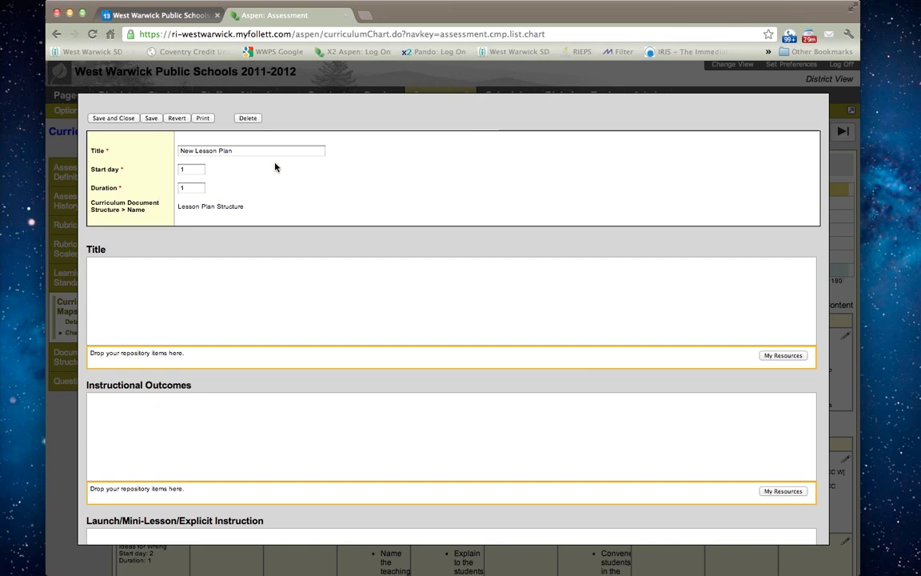
# Name the new lesson plan 'Sharing with the Workshop' and set its start day to 3
pyautogui.click(208, 150)
pyautogui.tripleClick(209, 150)
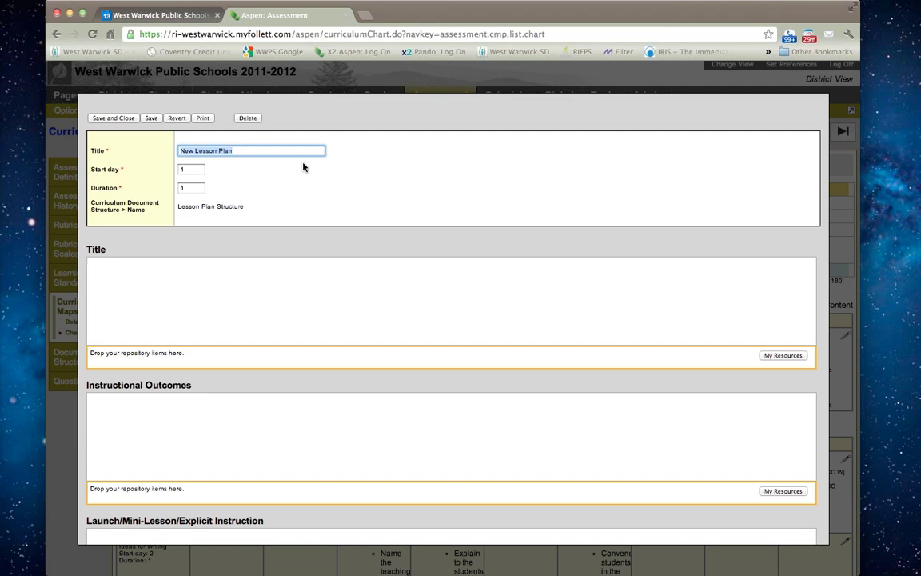
pyautogui.write('Sharing with the Workshop')
pyautogui.doubleClick(185, 170)
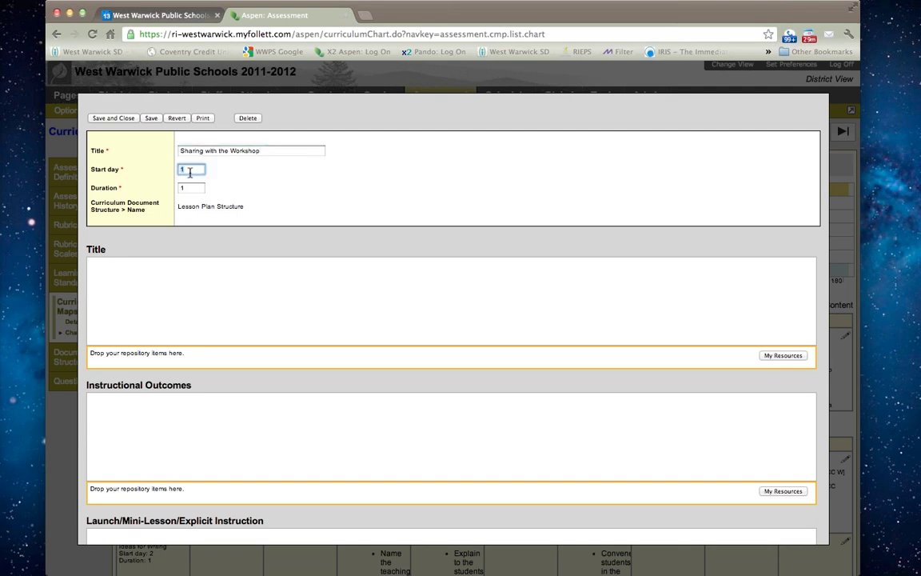
pyautogui.write('3')
pyautogui.scroll(-1, 313, 184)
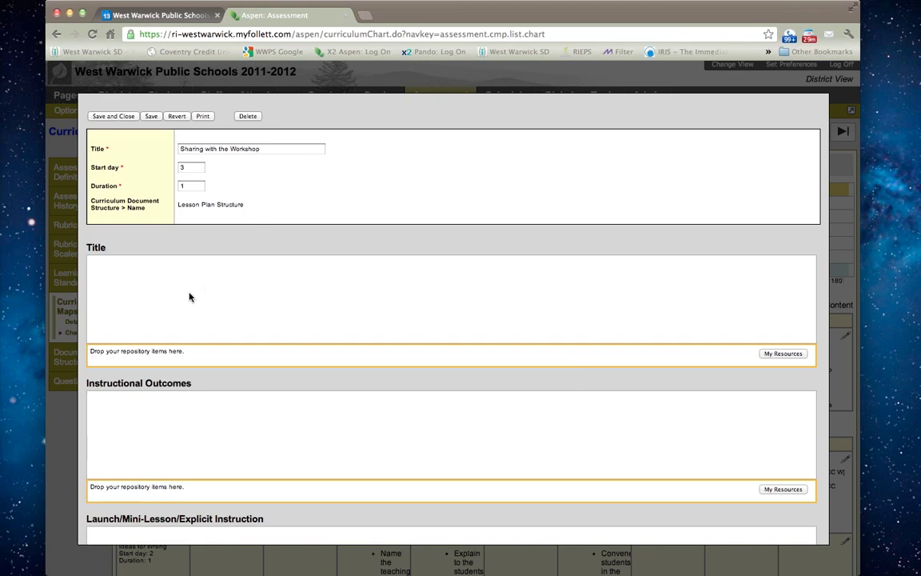
pyautogui.scroll(-3, 190, 296)
pyautogui.scroll(-3, 189, 297)
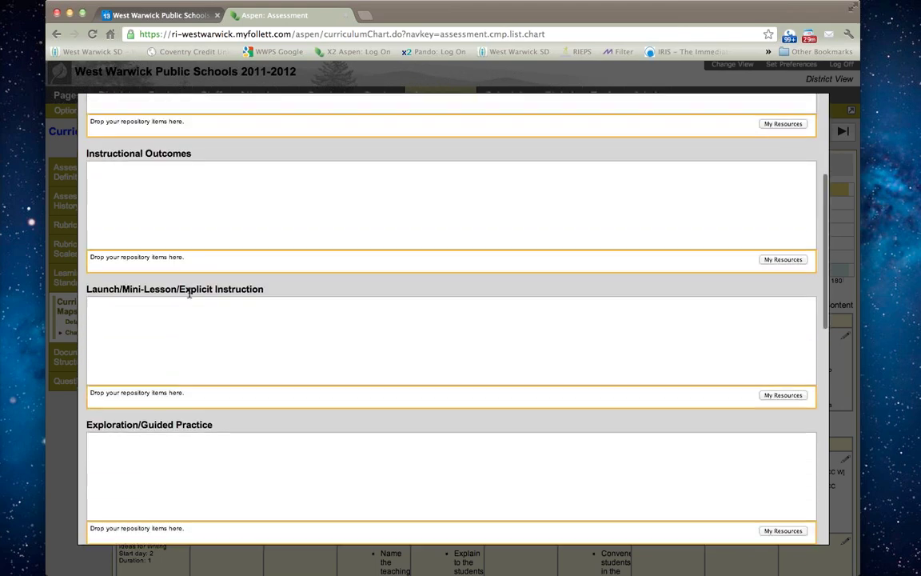
pyautogui.scroll(-1, 189, 296)
pyautogui.scroll(5, 190, 297)
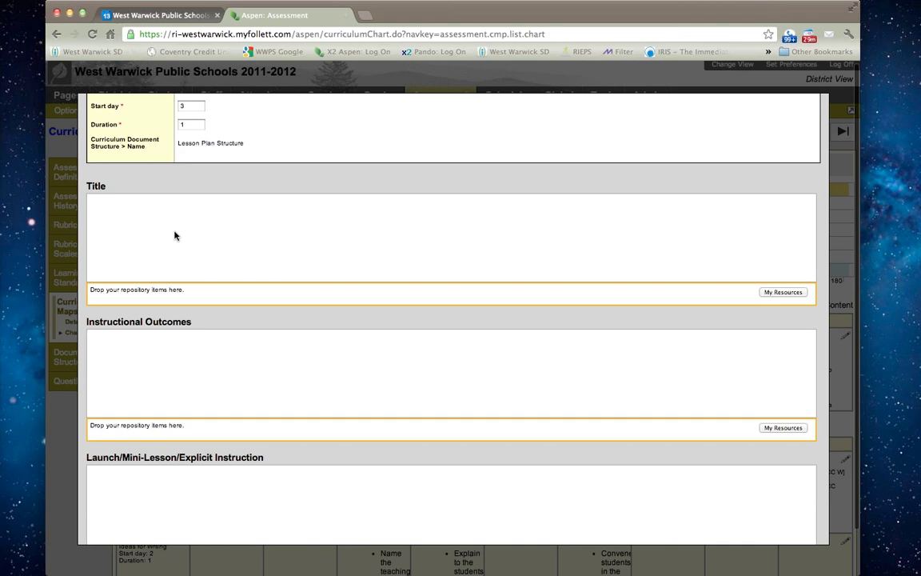
# Enter 'Sharing within the Writer's Workshop' as Title text and rename the plan 'Sharing within the Workshop'
pyautogui.click(175, 235)
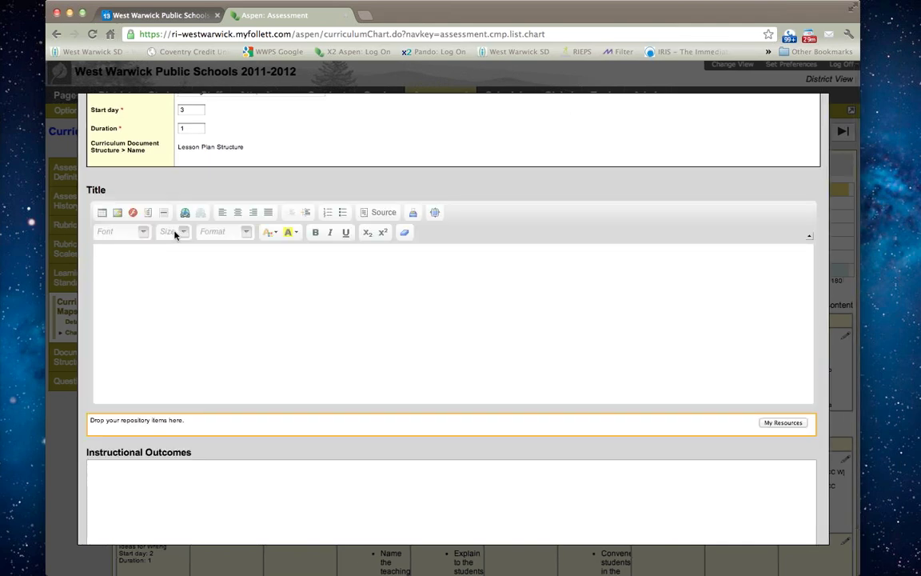
pyautogui.click(160, 287)
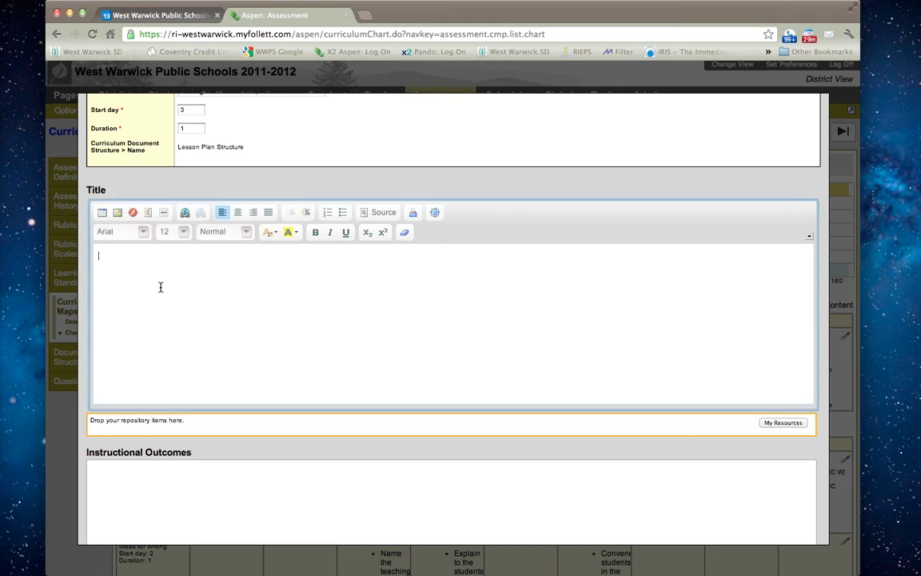
pyautogui.scroll(3, 160, 287)
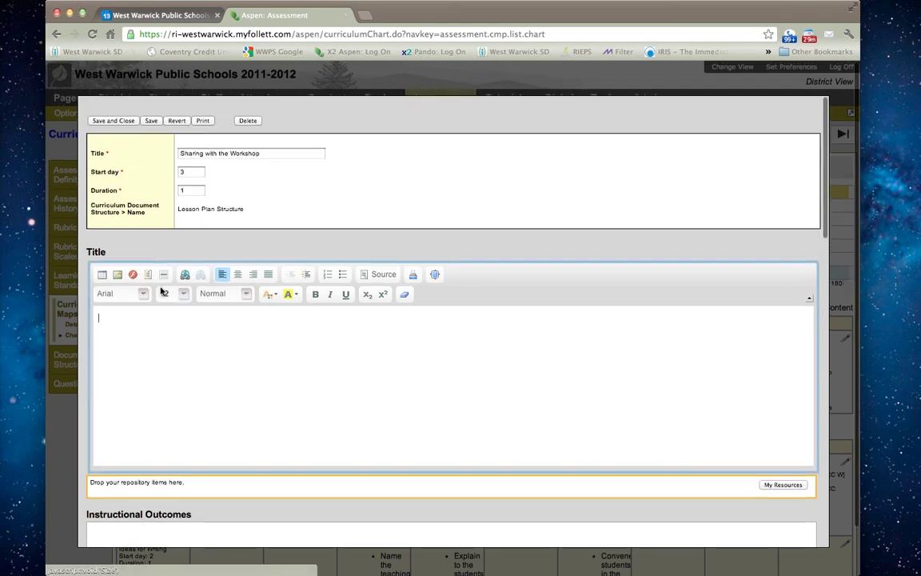
pyautogui.write('Sharing wi')
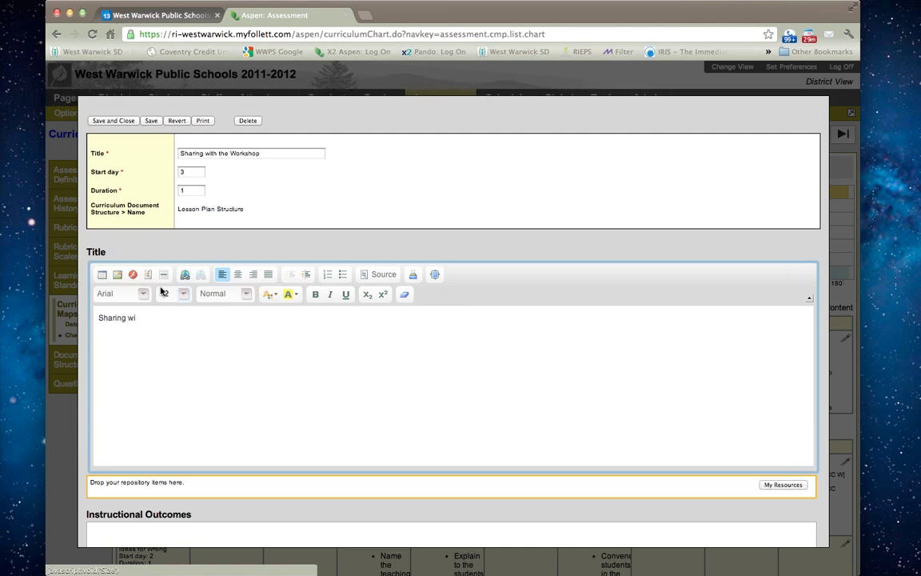
pyautogui.write("thin the Writer's Workshop")
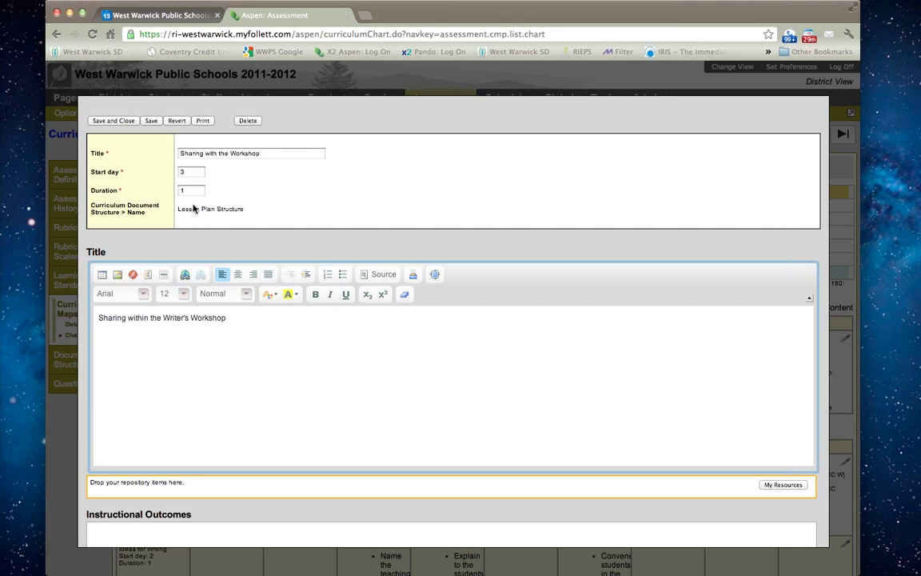
pyautogui.click(217, 153)
pyautogui.write('in')
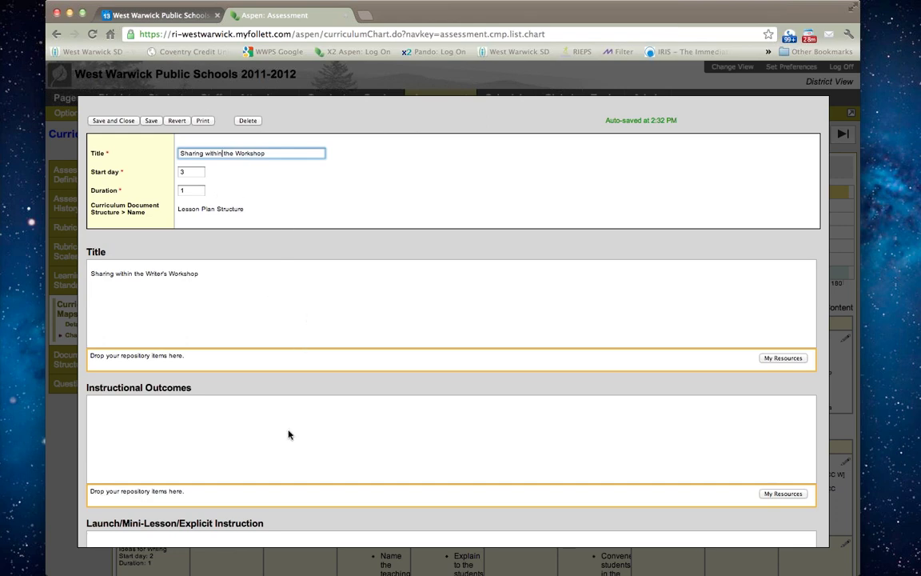
# Save the lesson plan and scroll down to its Summarize/Debrief, Materials and Assessments sections
pyautogui.click(150, 121)
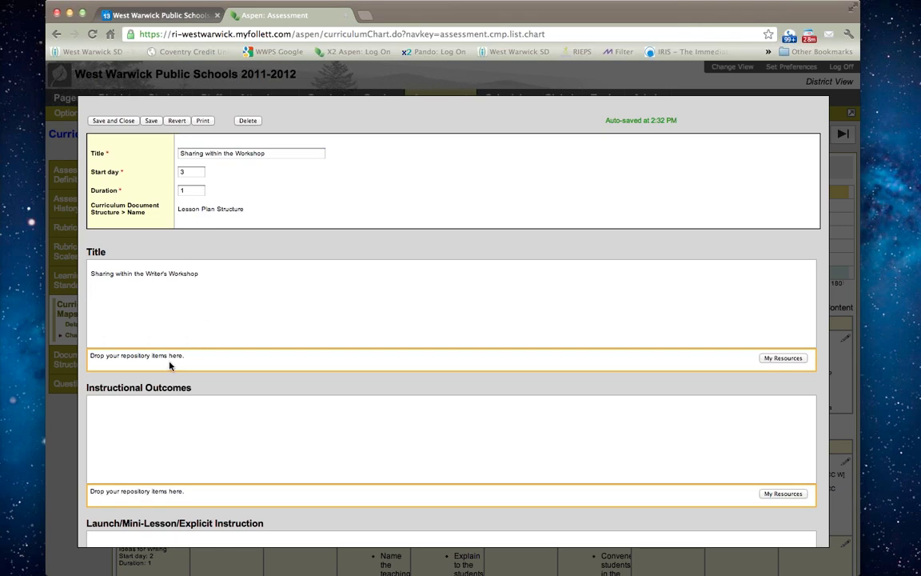
pyautogui.scroll(-3, 220, 372)
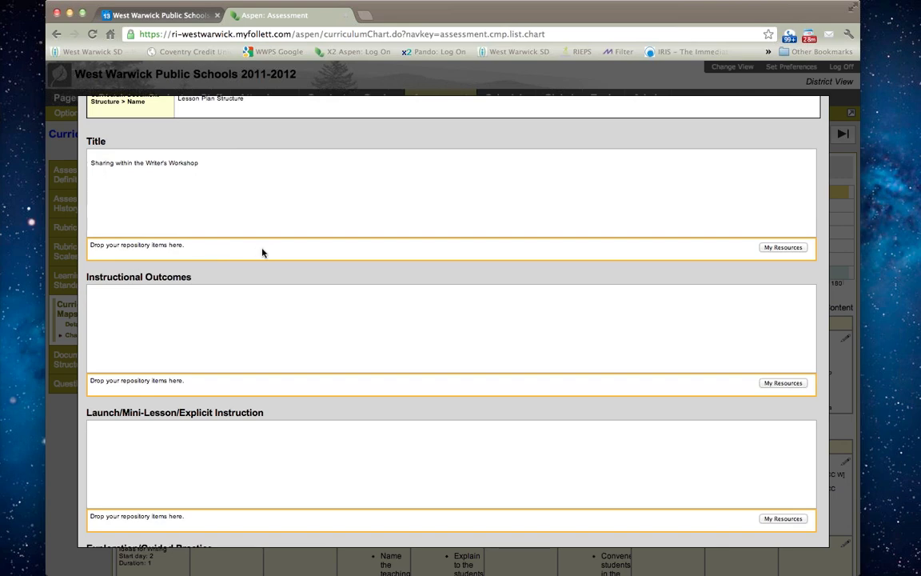
pyautogui.scroll(1, 197, 390)
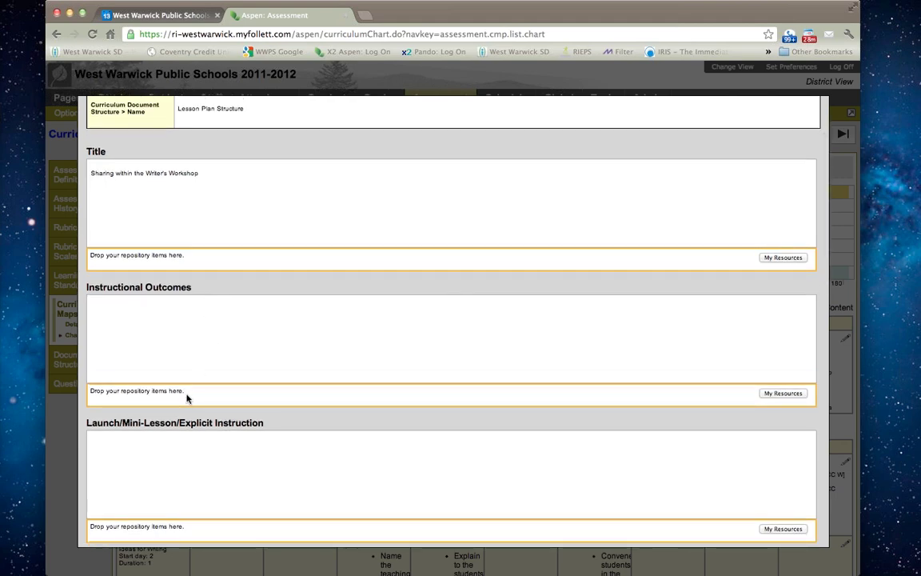
pyautogui.scroll(-5, 186, 398)
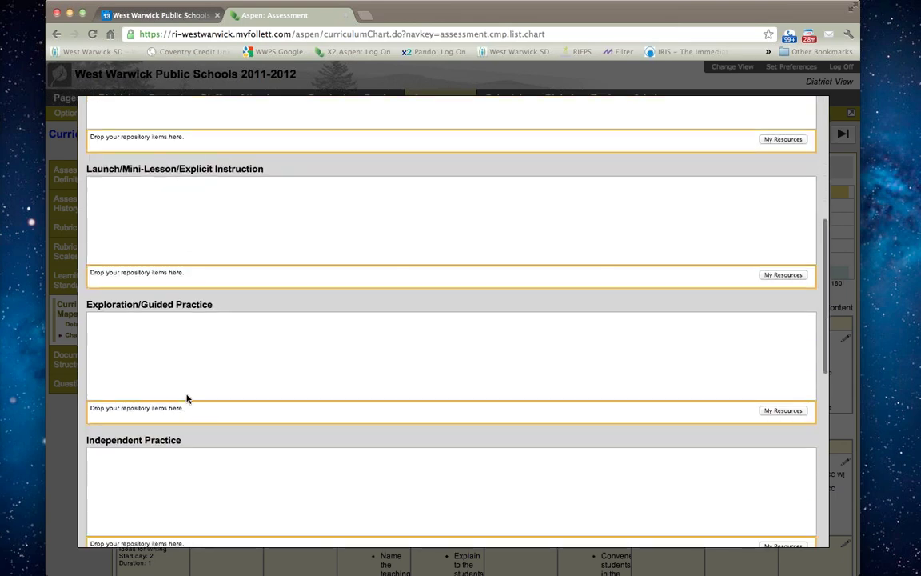
pyautogui.scroll(-7, 187, 398)
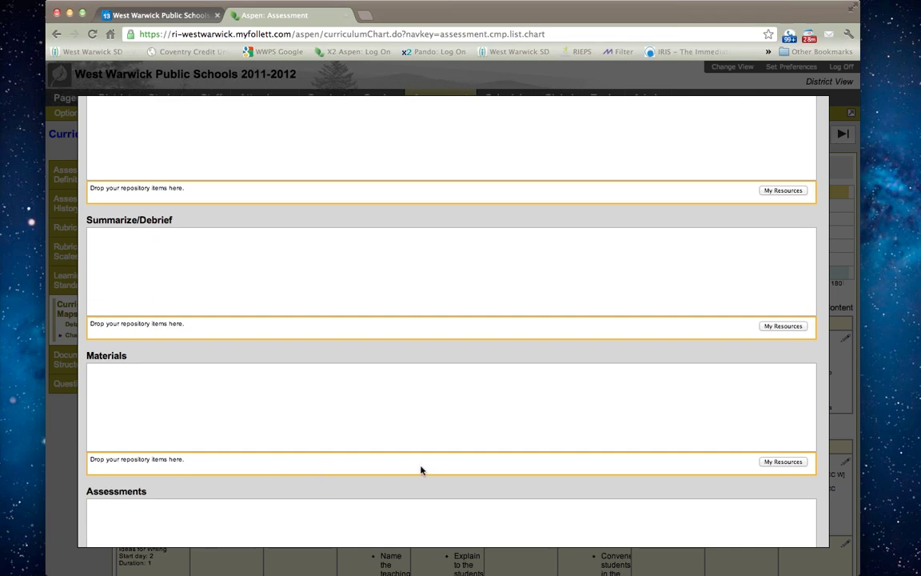
# Open My Resources beside Materials and browse the personal resource files
pyautogui.click(775, 462)
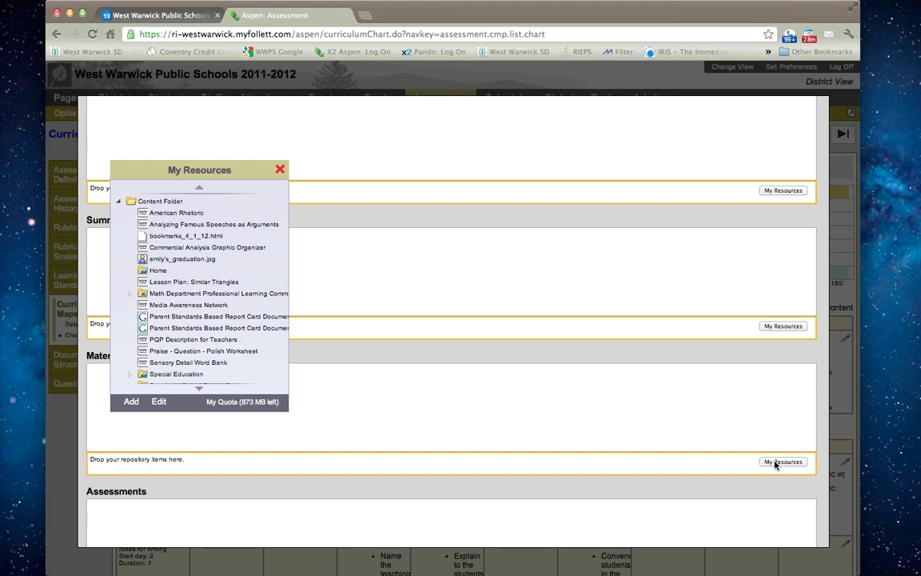
pyautogui.scroll(-1, 169, 338)
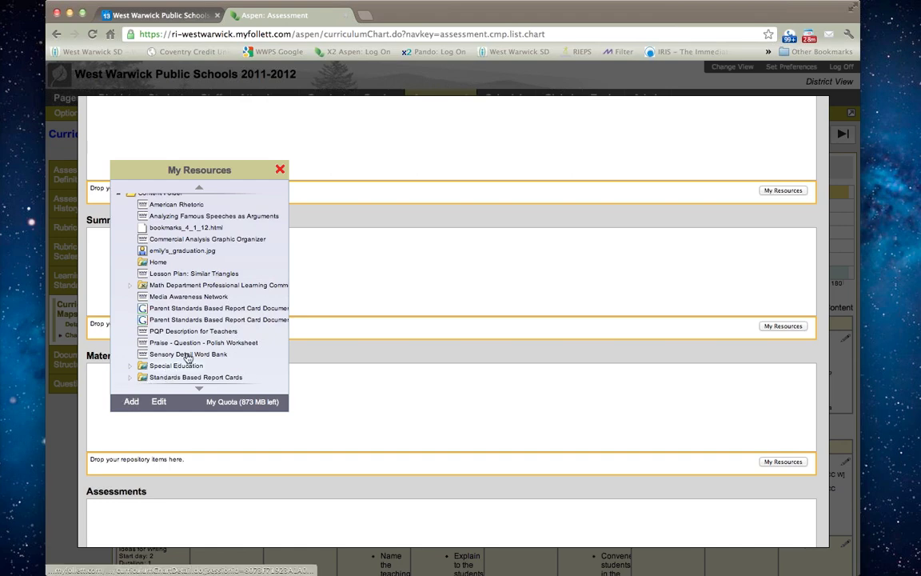
pyautogui.scroll(2, 198, 344)
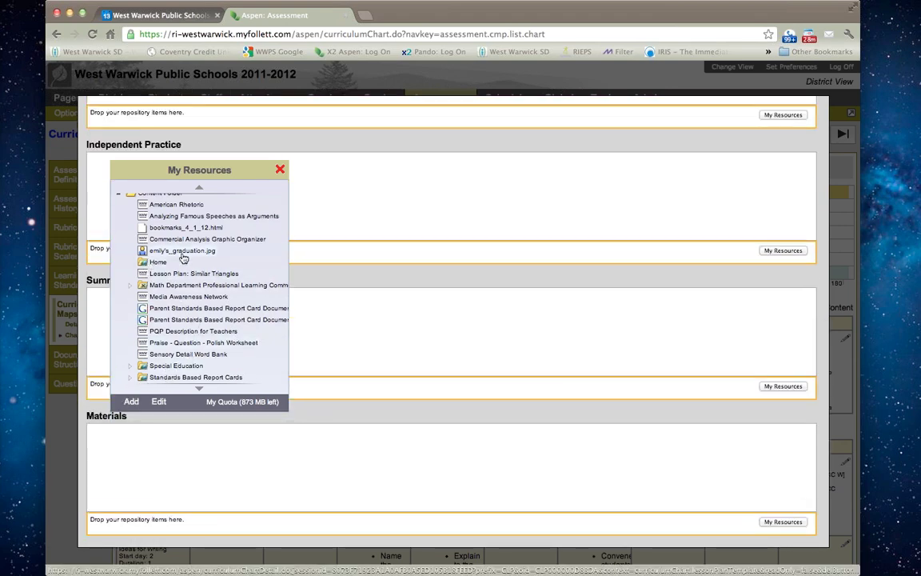
pyautogui.scroll(1, 186, 254)
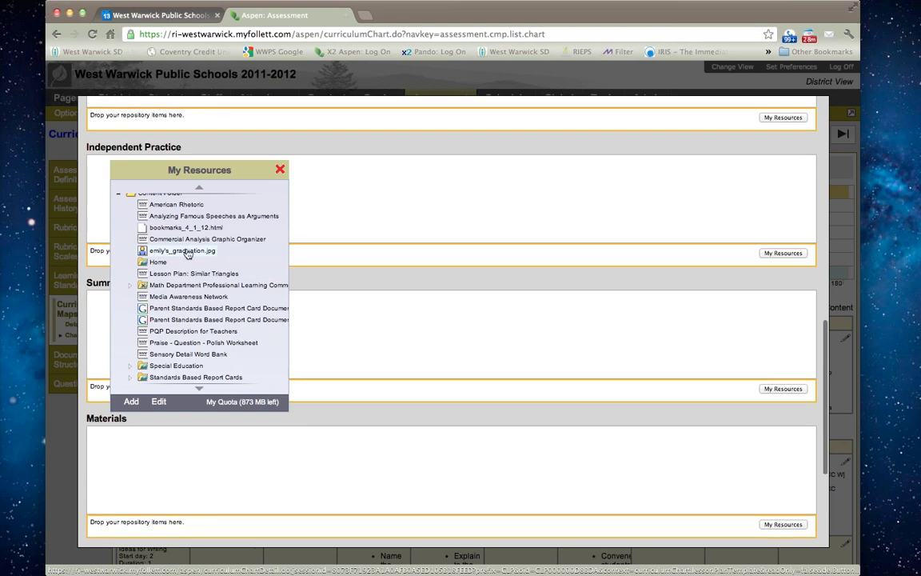
pyautogui.click(199, 187)
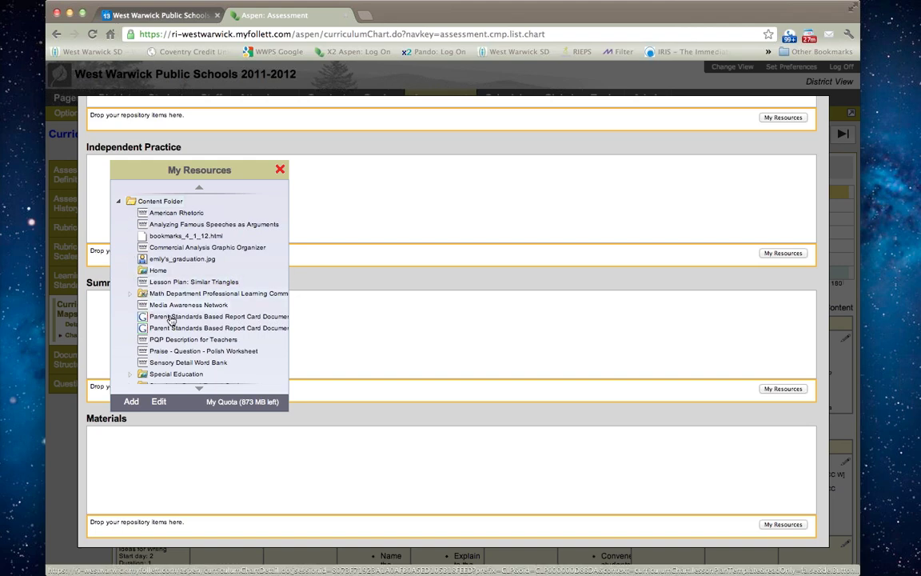
pyautogui.scroll(-1, 202, 376)
pyautogui.moveTo(199, 389)
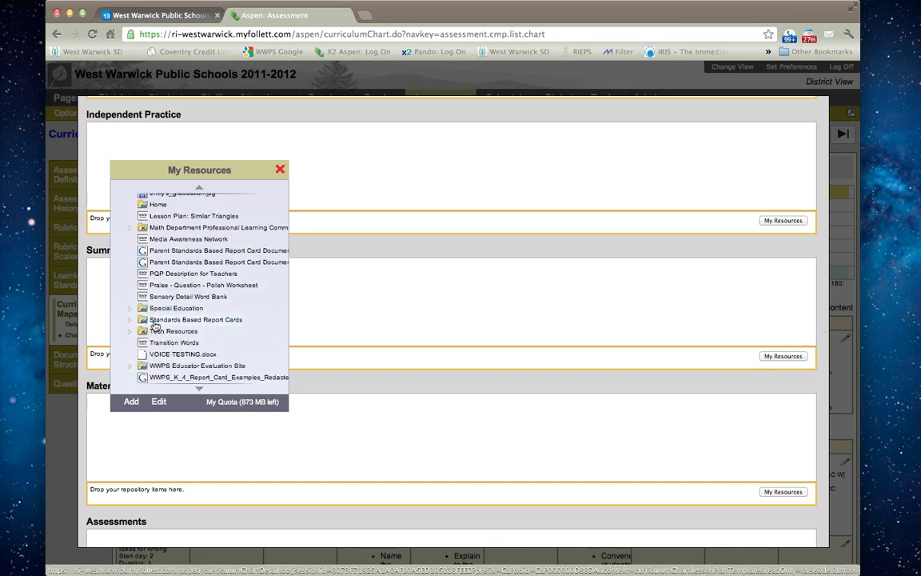
pyautogui.click(199, 390)
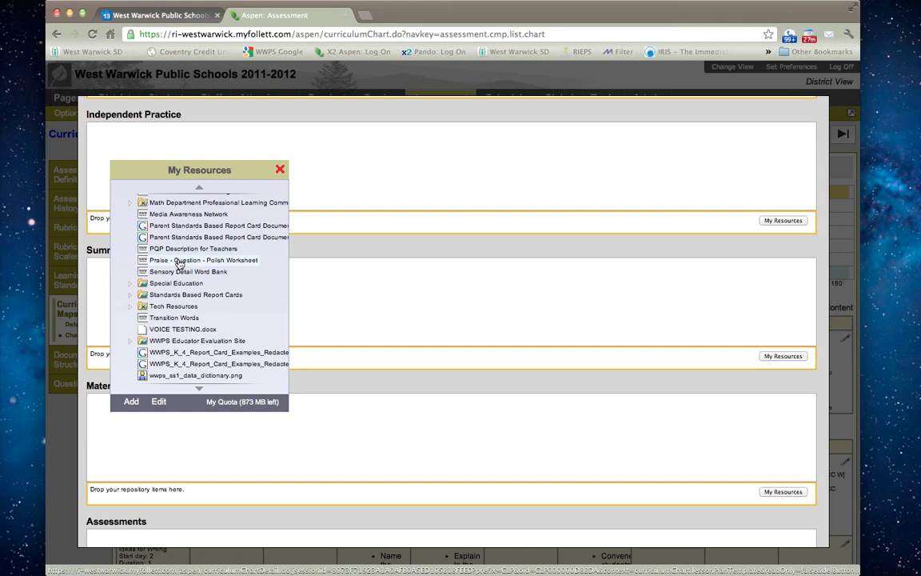
# Drag Praise - Question - Polish Worksheet and PQP Description for Teachers into Materials, then close the library
pyautogui.moveTo(179, 263); pyautogui.dragTo(164, 490)
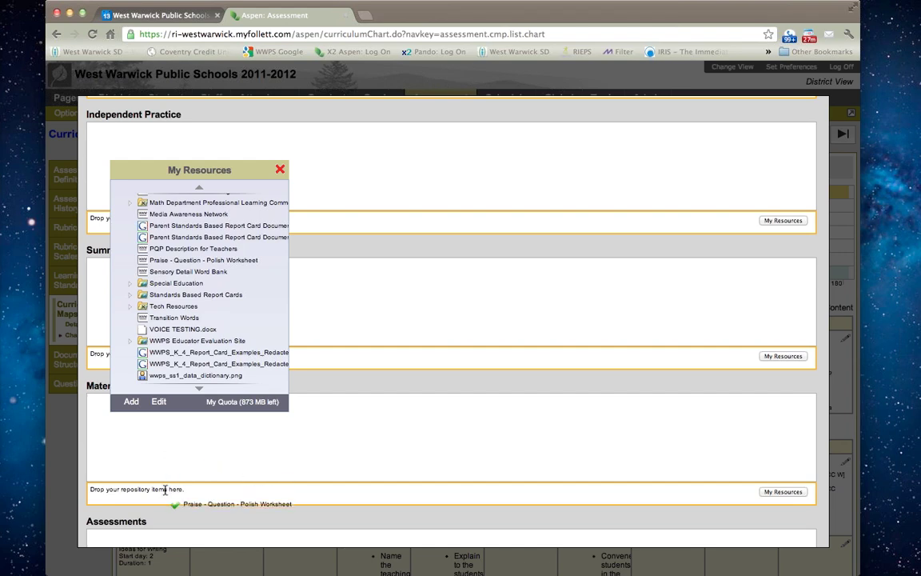
pyautogui.moveTo(164, 490); pyautogui.dragTo(168, 493)
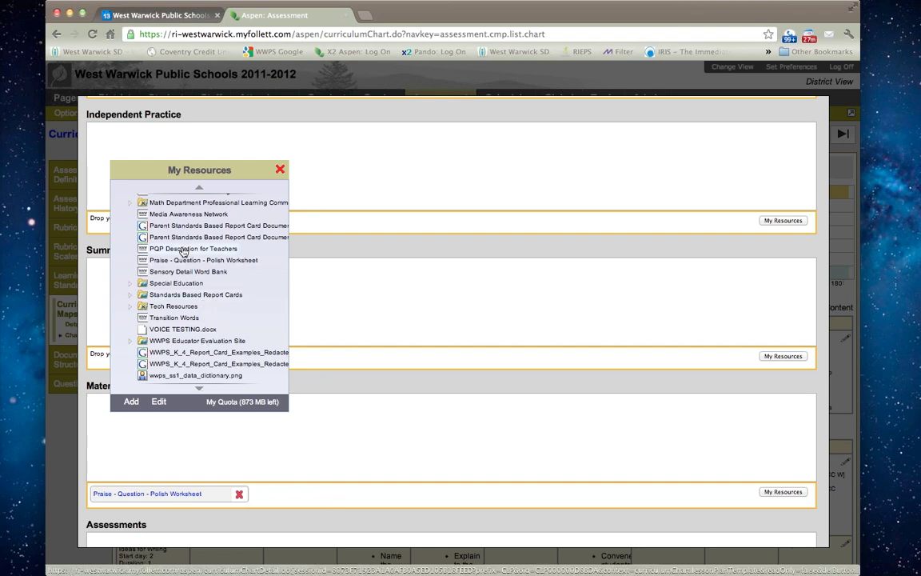
pyautogui.moveTo(183, 252); pyautogui.dragTo(268, 491)
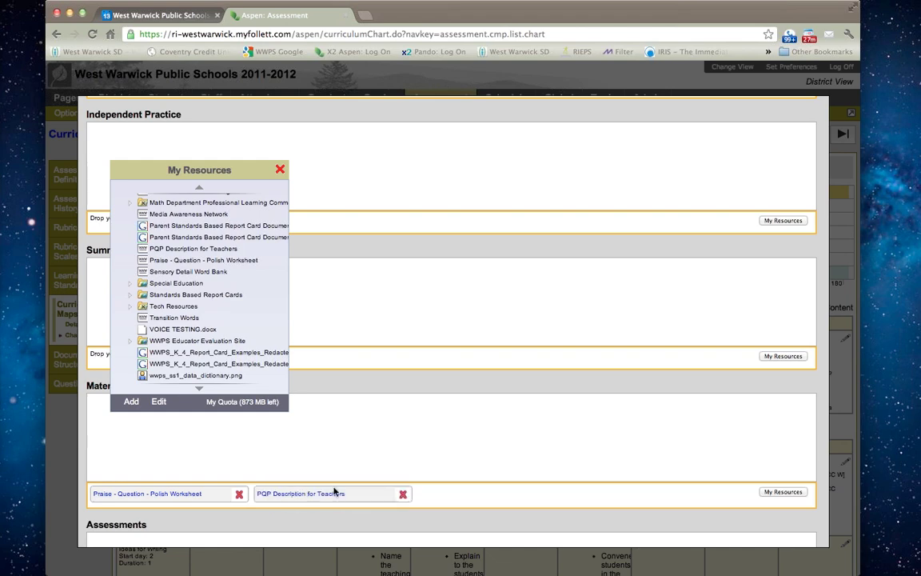
pyautogui.click(281, 171)
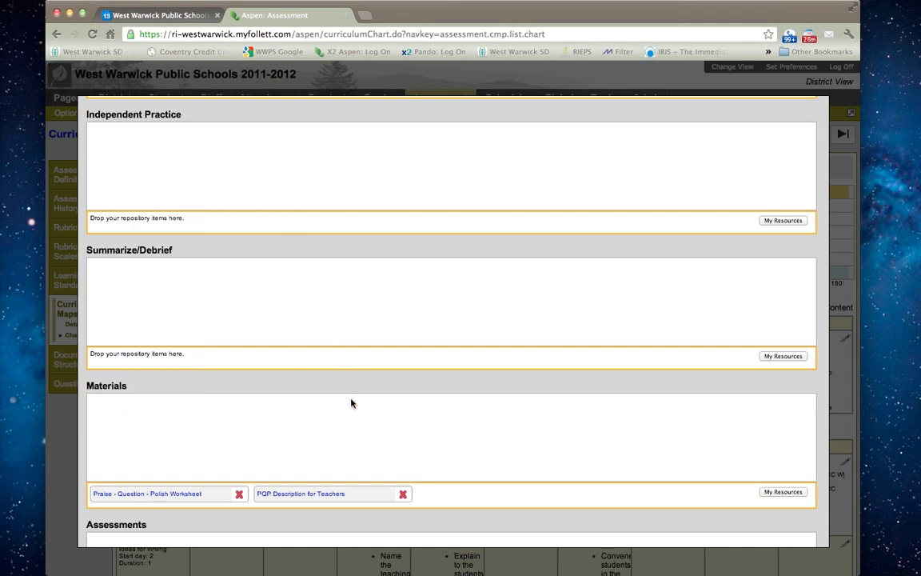
pyautogui.scroll(-4, 351, 396)
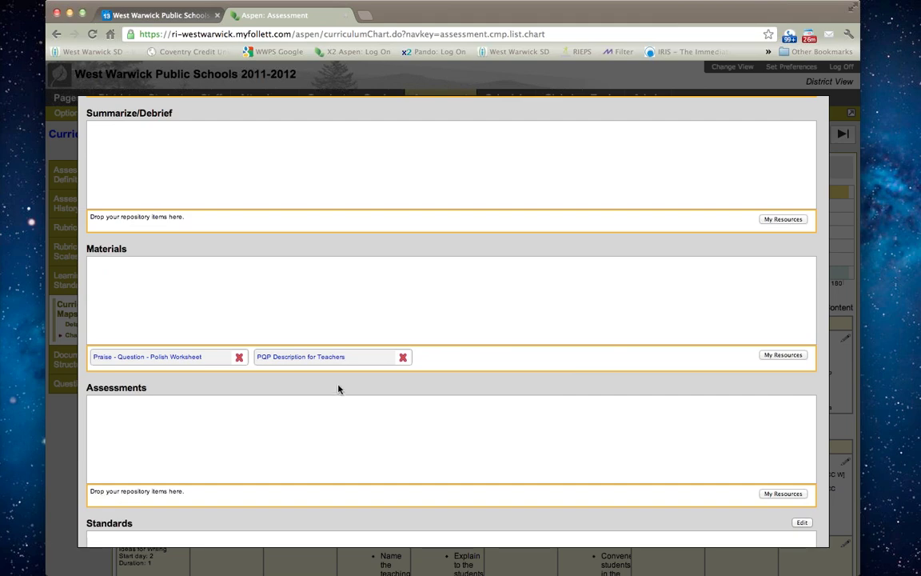
pyautogui.scroll(2, 320, 305)
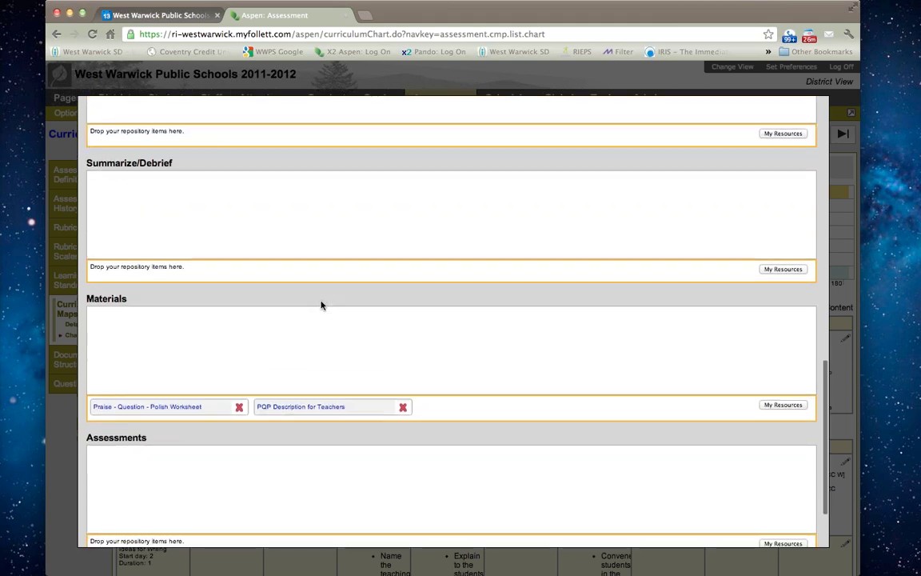
pyautogui.scroll(-4, 321, 304)
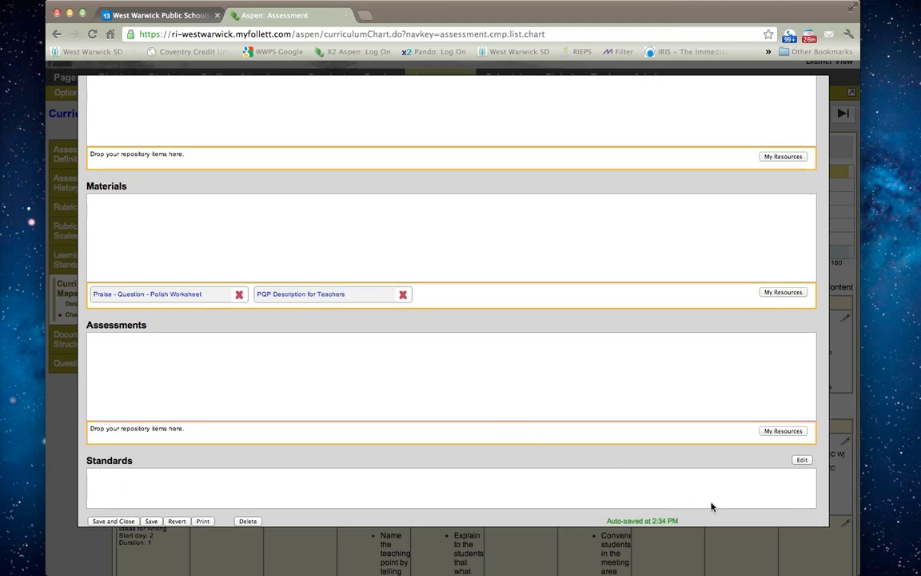
# Open the standards picker, show all standards, and filter to Common Core English Language Arts
pyautogui.click(802, 462)
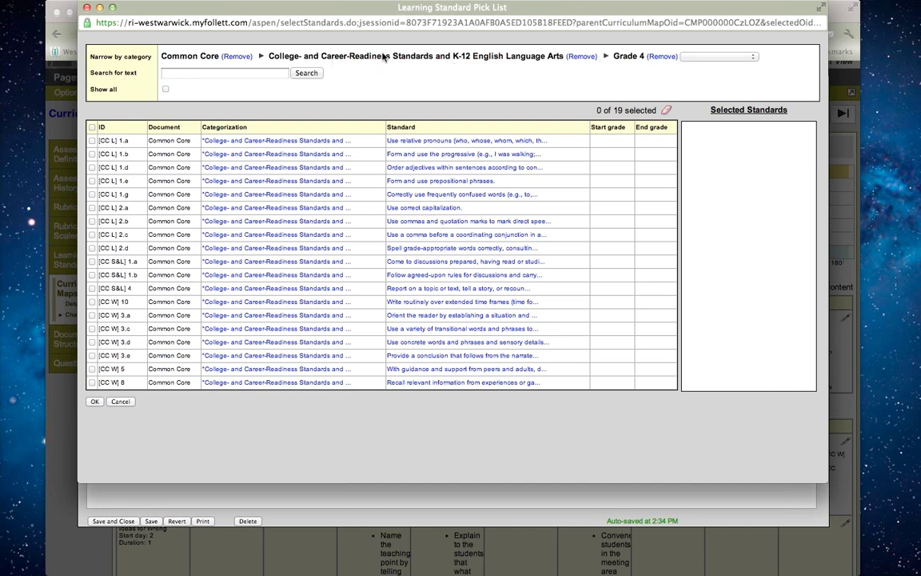
pyautogui.click(164, 90)
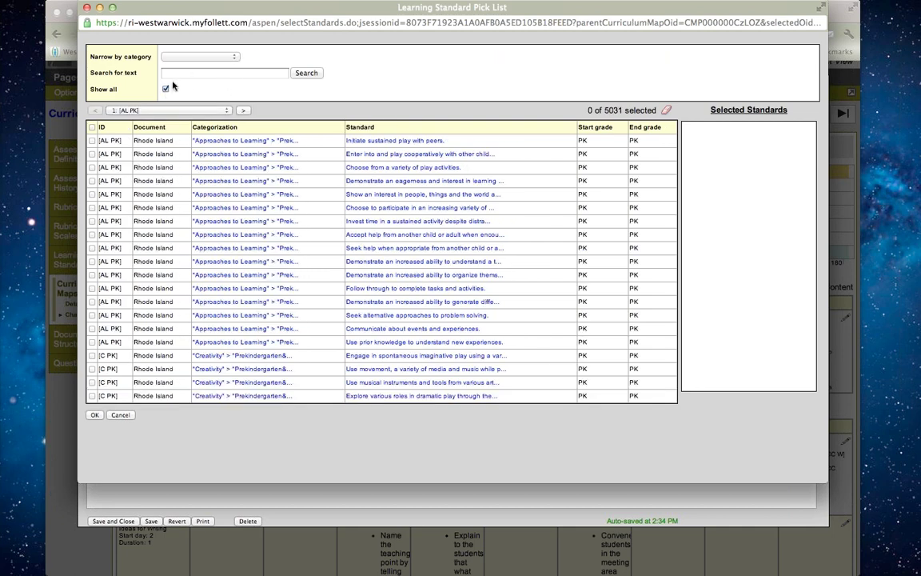
pyautogui.click(195, 56)
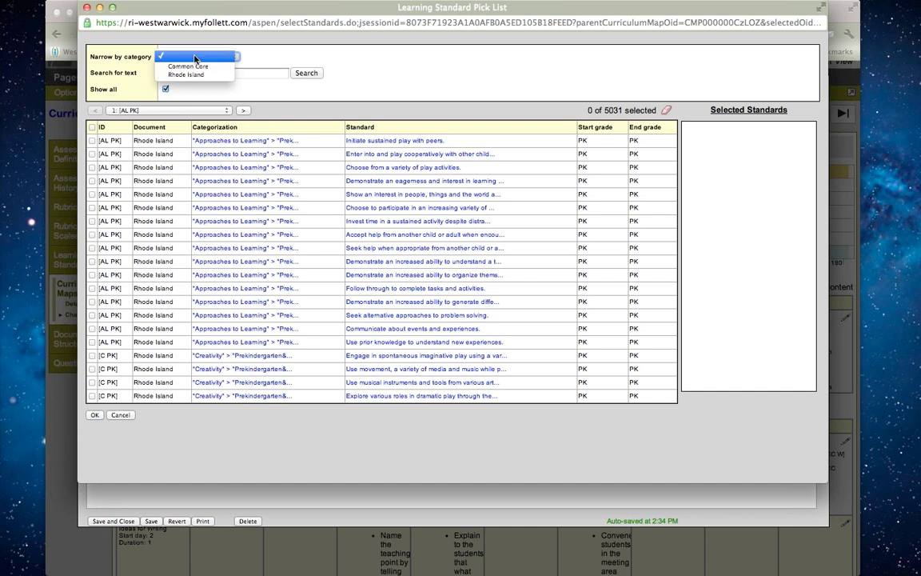
pyautogui.click(189, 67)
pyautogui.click(272, 57)
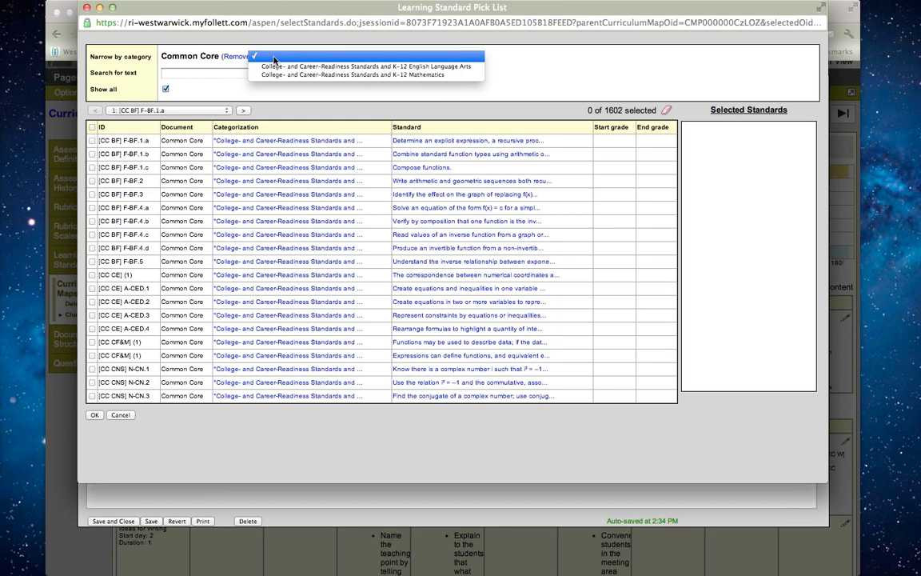
pyautogui.click(282, 67)
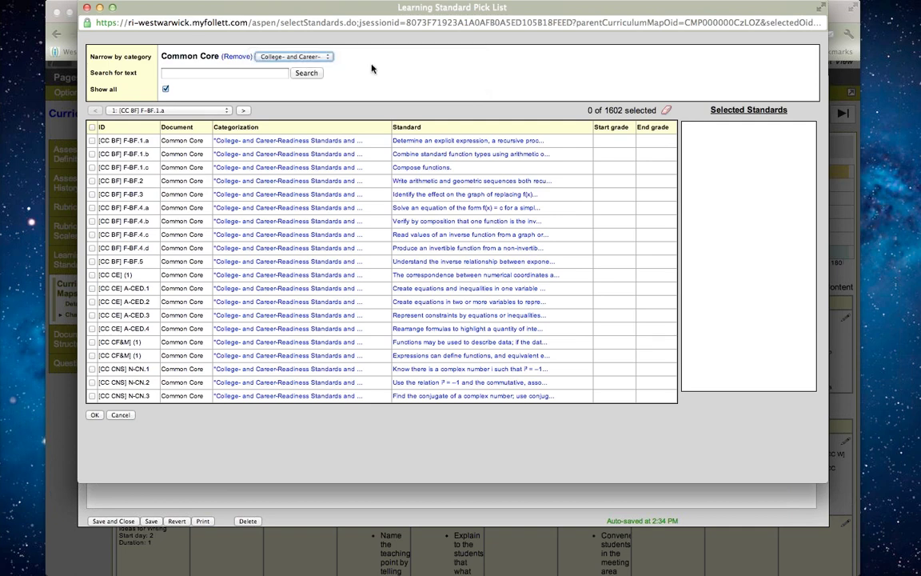
# Narrow the standards to Grade 4 Speaking and Listening, leaving the subcategory unset
pyautogui.click(636, 56)
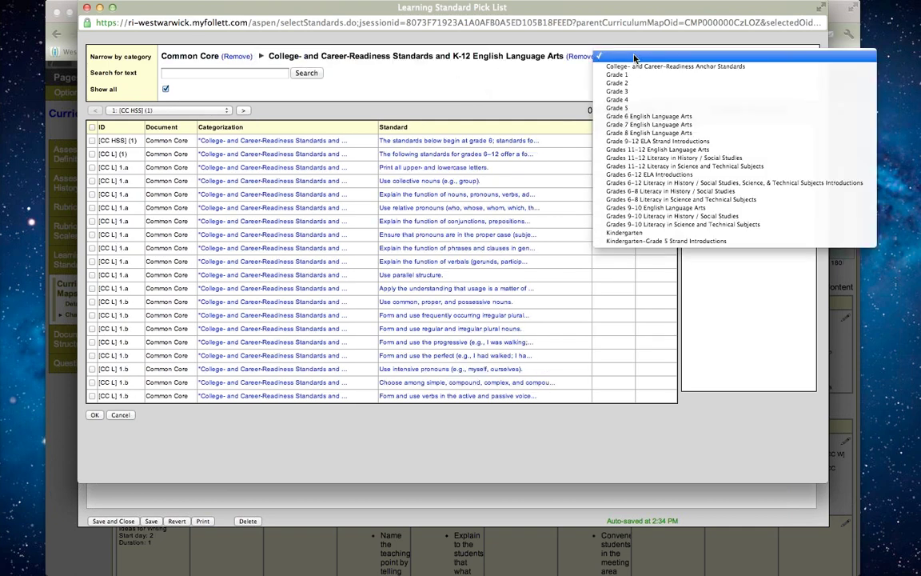
pyautogui.click(637, 100)
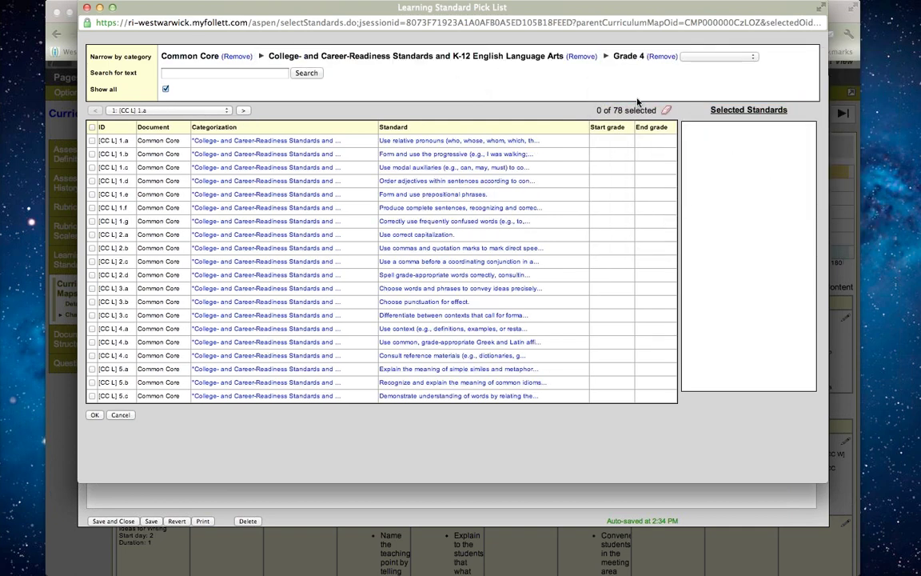
pyautogui.click(694, 56)
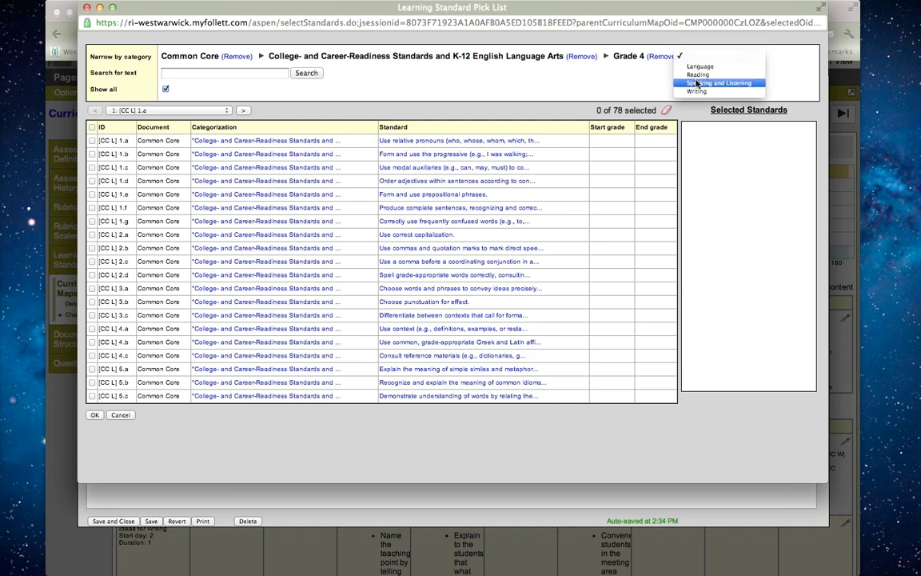
pyautogui.click(697, 83)
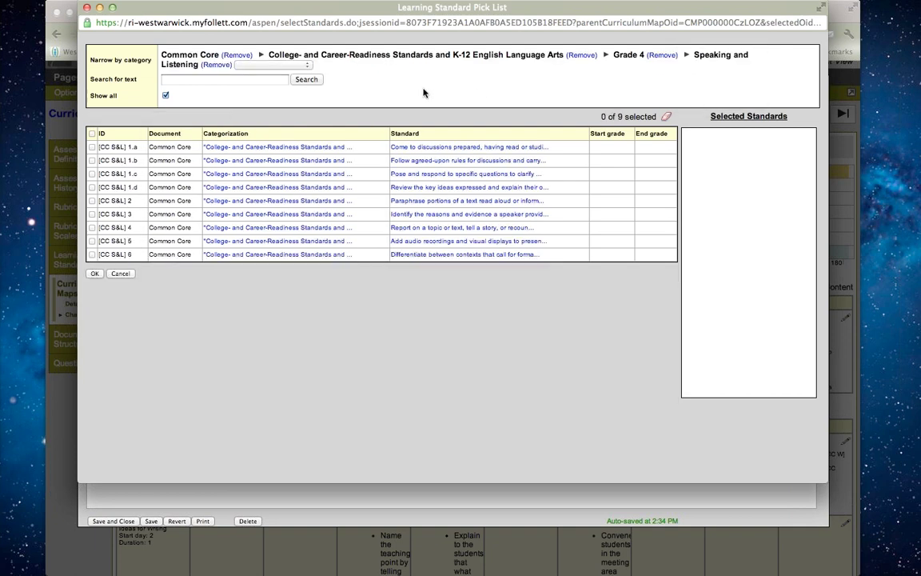
pyautogui.click(290, 67)
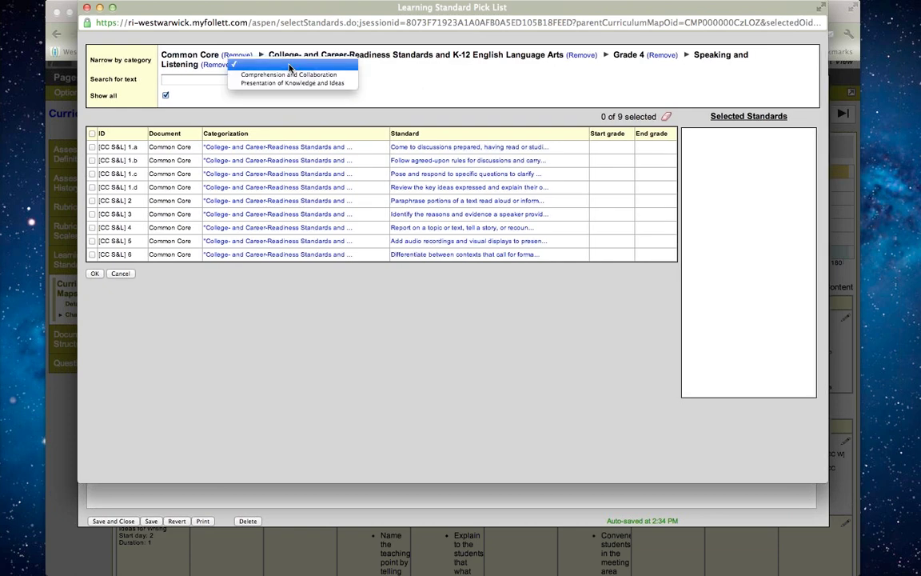
pyautogui.click(436, 92)
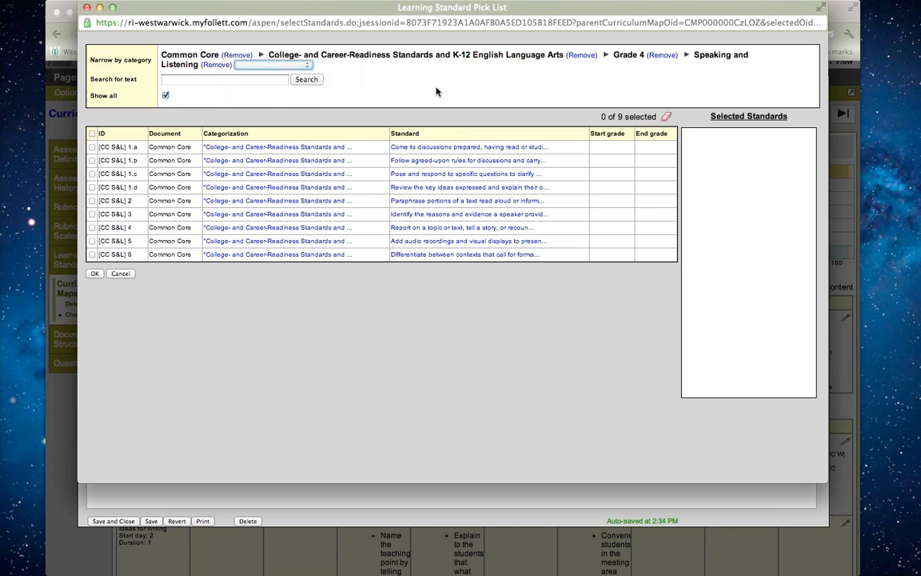
pyautogui.click(295, 67)
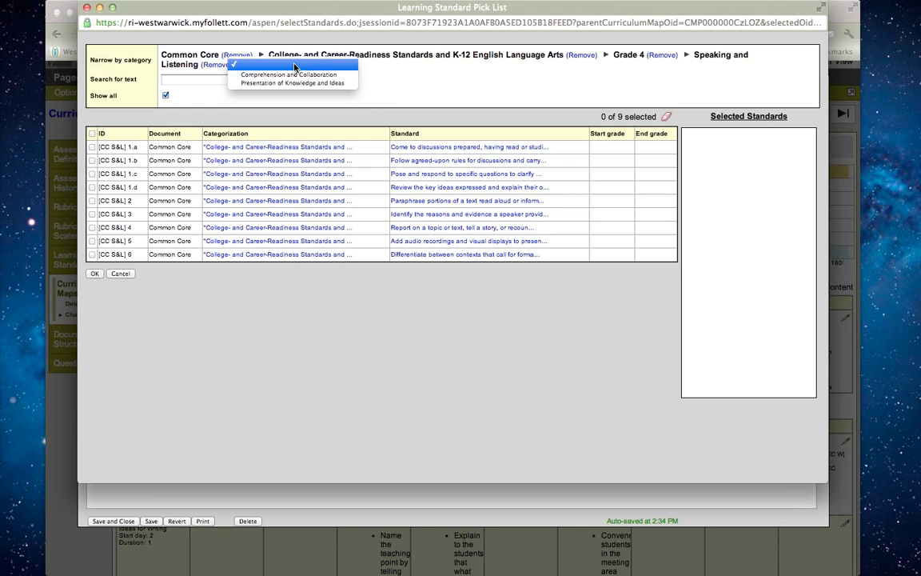
# Read the full text of standards S&L 1.a and 1.b, then tick both in the pick list
pyautogui.click(462, 90)
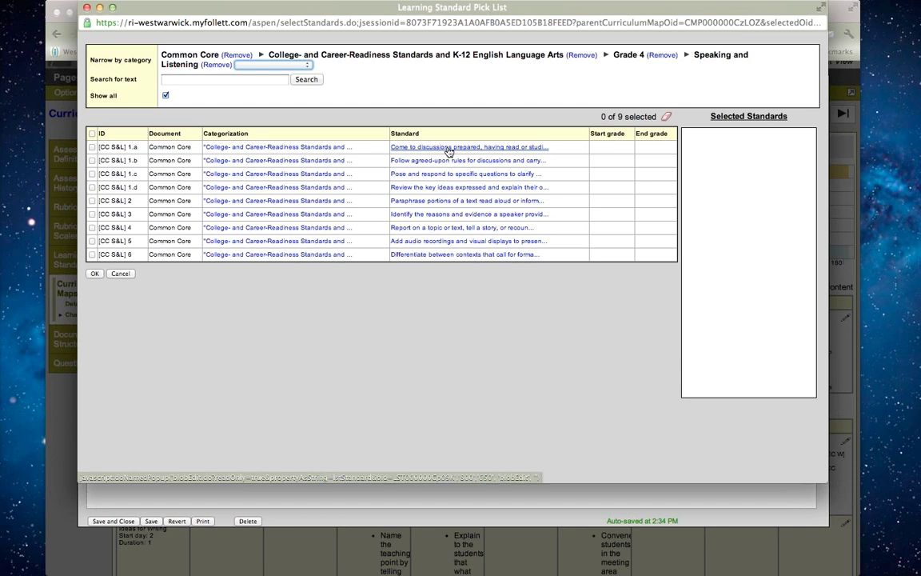
pyautogui.click(473, 150)
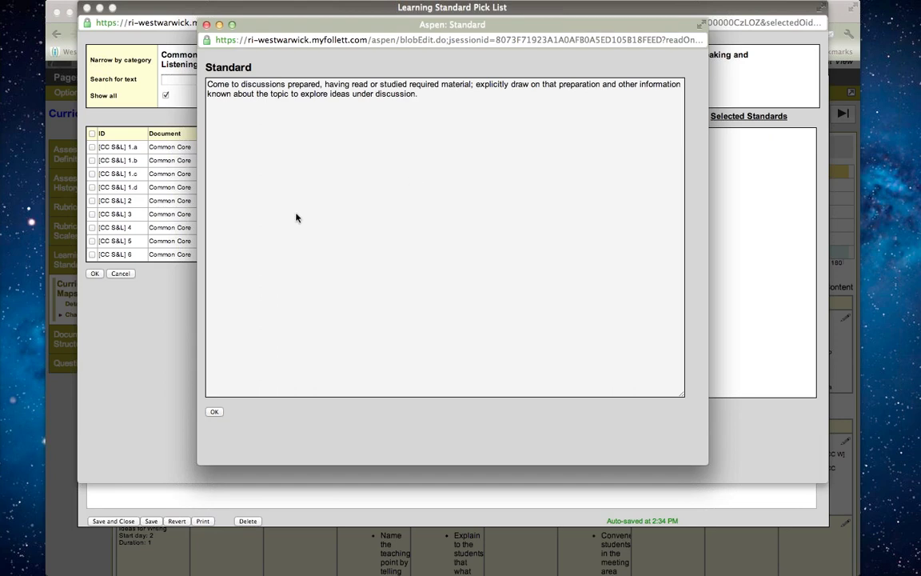
pyautogui.click(214, 412)
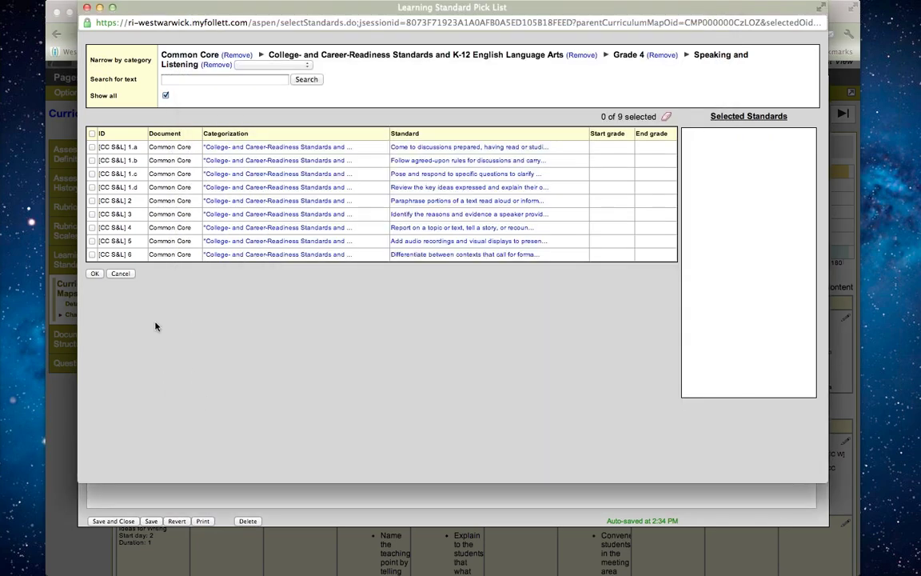
pyautogui.click(92, 148)
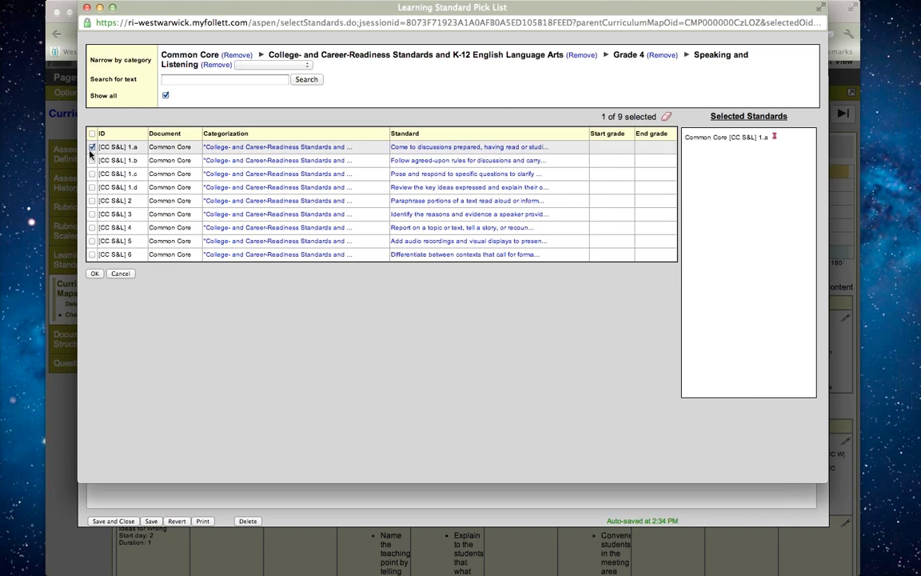
pyautogui.click(431, 161)
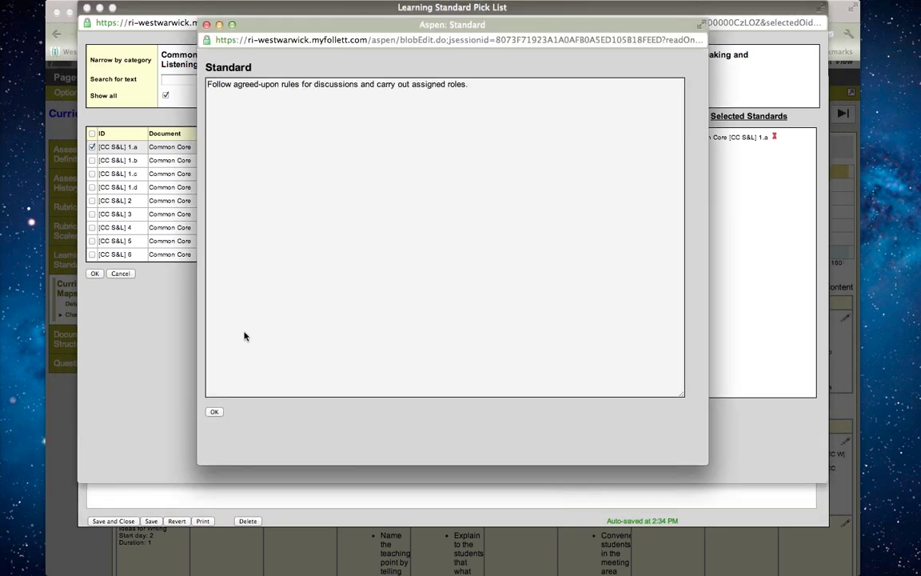
pyautogui.click(213, 411)
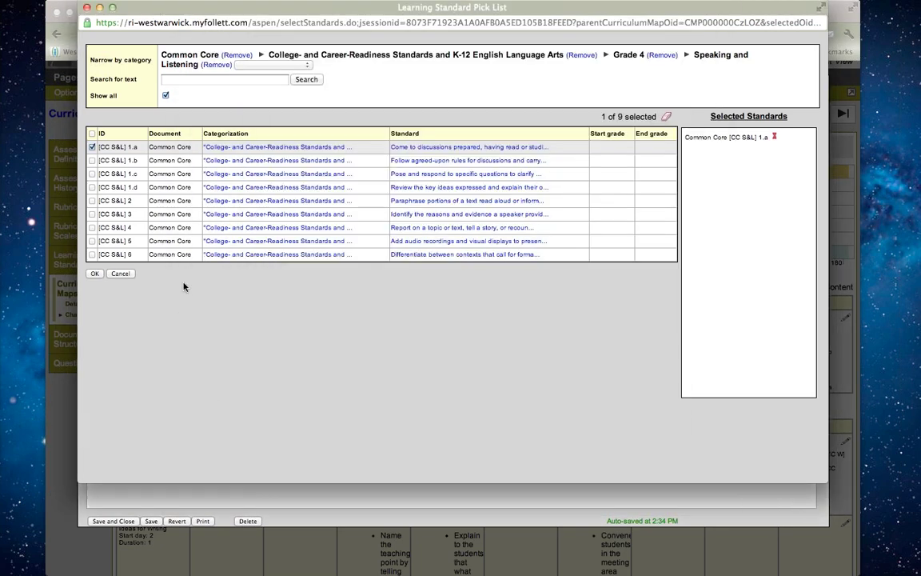
pyautogui.click(92, 160)
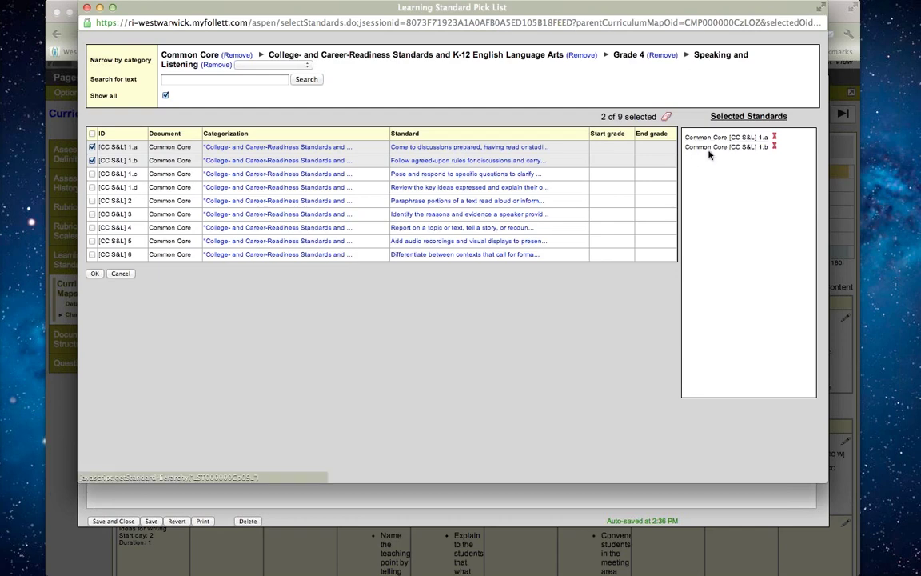
# Attach the two chosen standards, S&L 1.a and 1.b, to the lesson
pyautogui.click(94, 274)
pyautogui.scroll(-2, 344, 304)
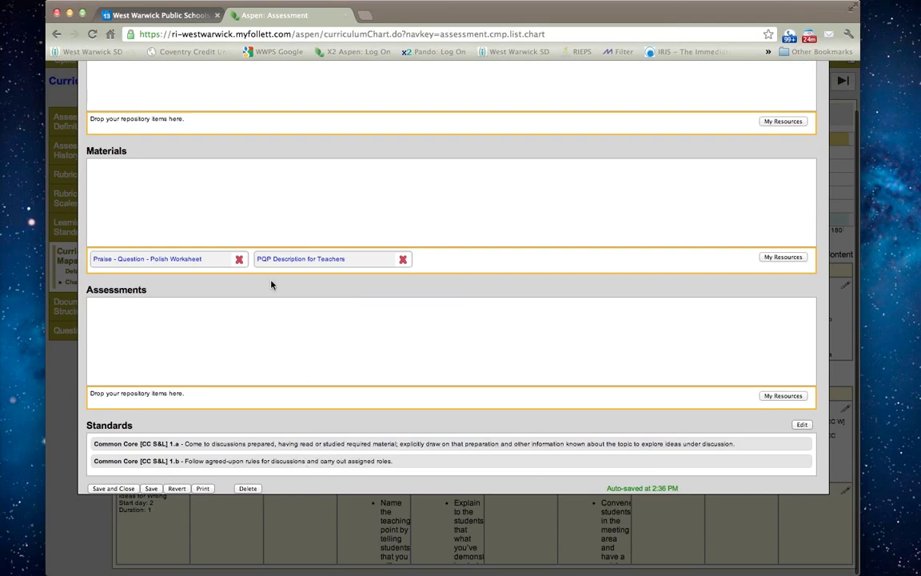
pyautogui.scroll(15, 276, 231)
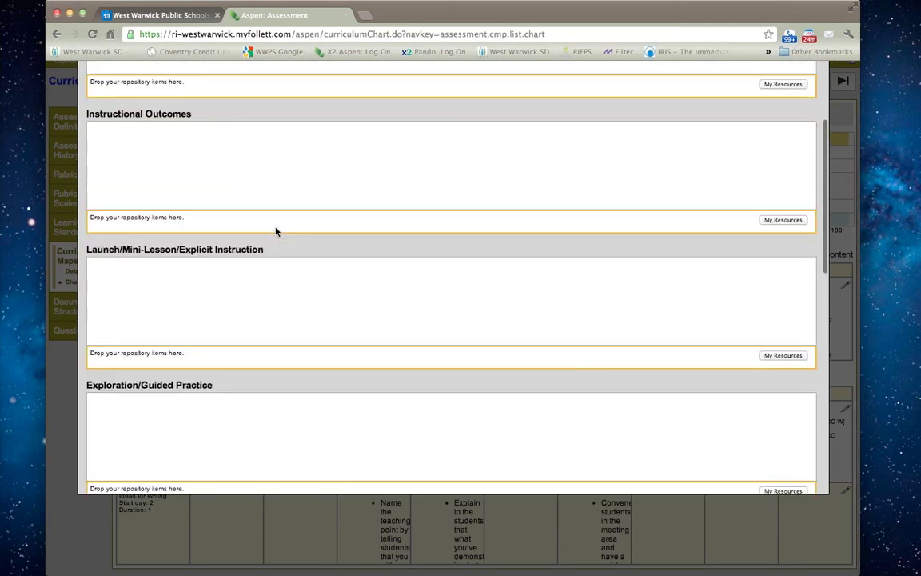
pyautogui.scroll(6, 275, 231)
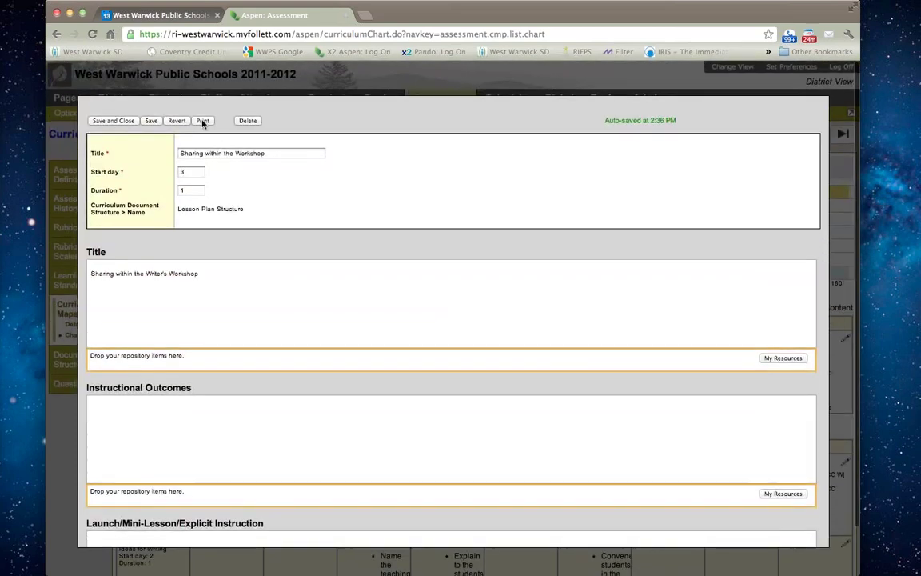
# Check the lesson title in the printable view, then save and close the lesson plan
pyautogui.click(203, 121)
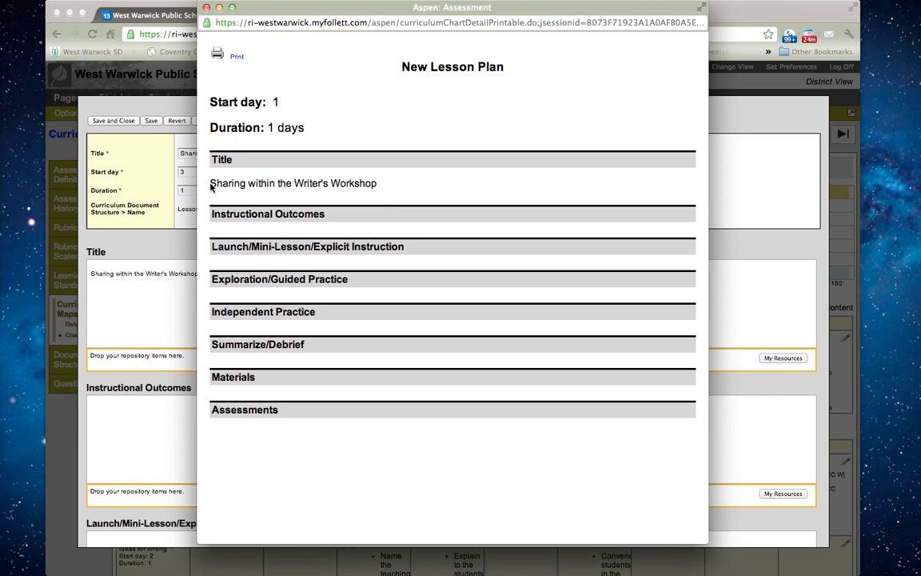
pyautogui.moveTo(211, 185); pyautogui.dragTo(376, 187)
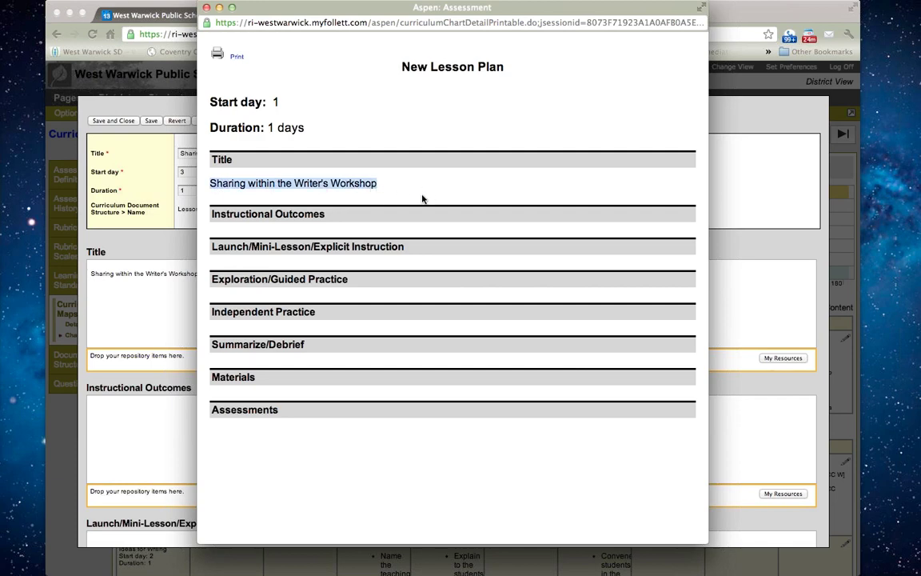
pyautogui.scroll(2, 423, 199)
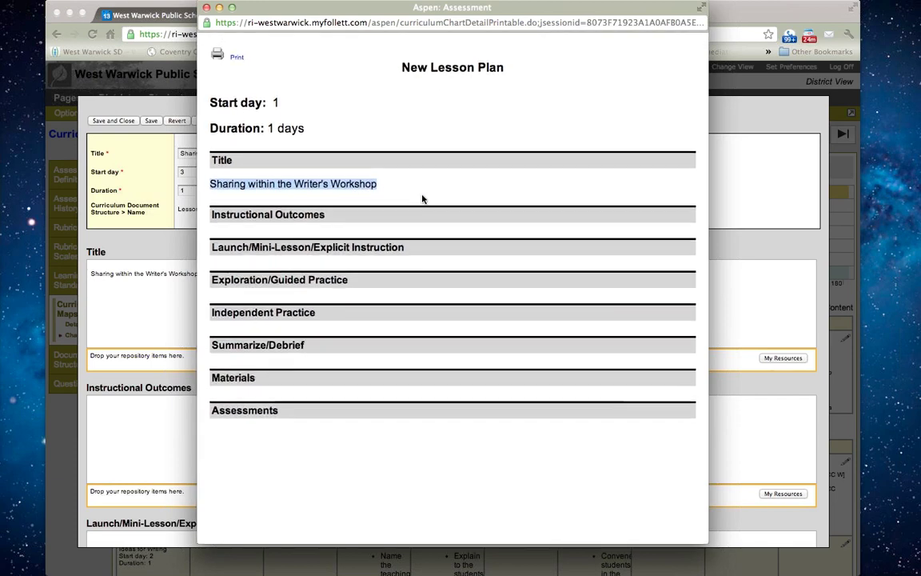
pyautogui.click(206, 8)
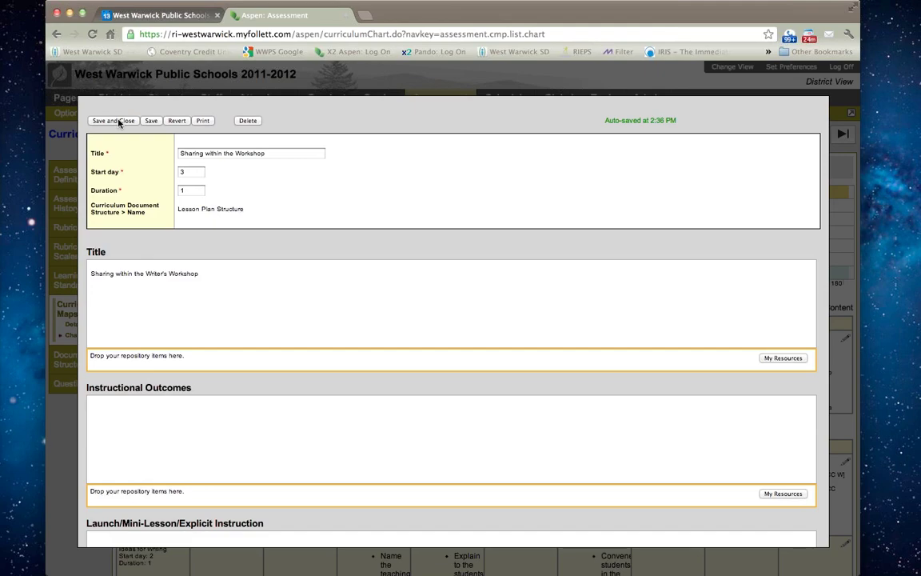
pyautogui.click(119, 122)
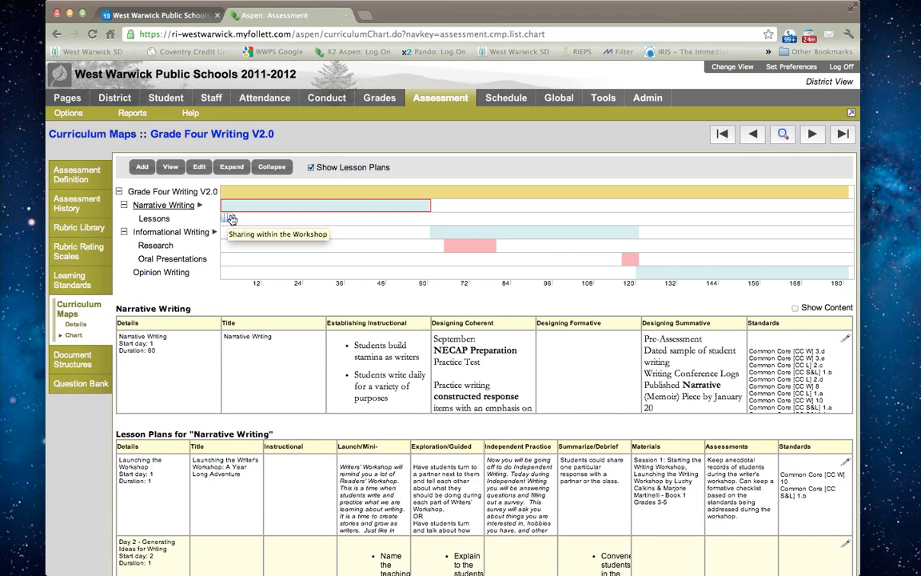
# Open the Narrative Writing printable view and highlight its heading, start day and duration lines
pyautogui.moveTo(274, 206)
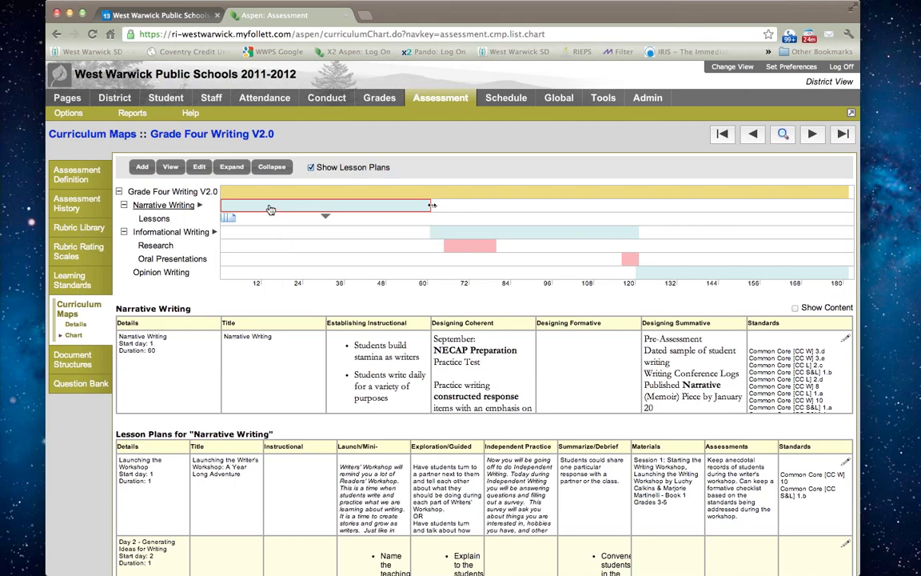
pyautogui.click(170, 169)
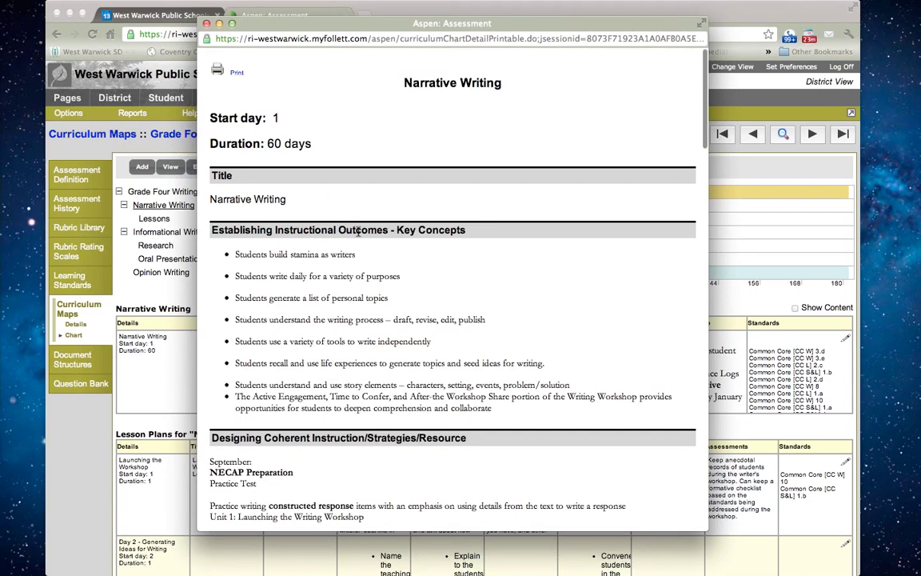
pyautogui.scroll(-2, 358, 230)
pyautogui.scroll(2, 359, 230)
pyautogui.moveTo(366, 80); pyautogui.dragTo(512, 82)
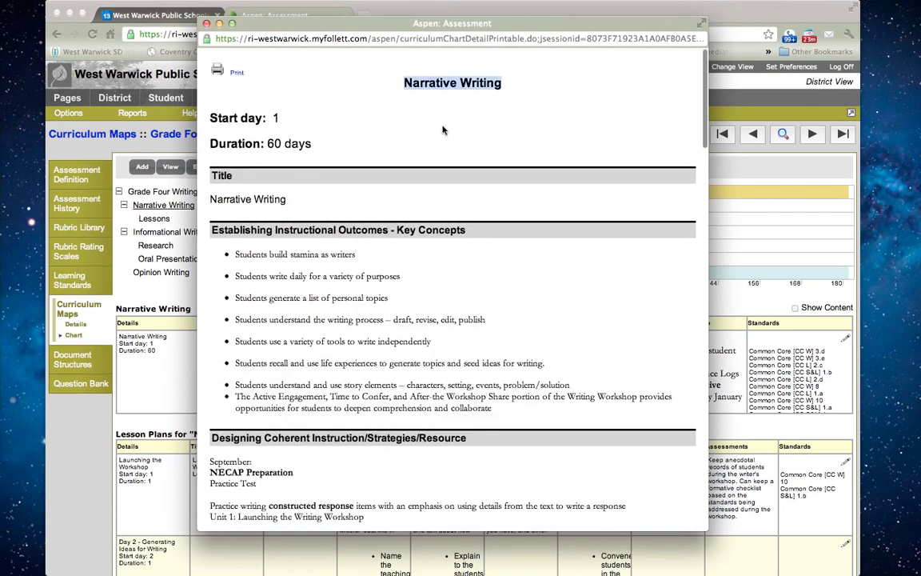
pyautogui.moveTo(206, 119); pyautogui.dragTo(292, 126)
pyautogui.moveTo(210, 146); pyautogui.dragTo(313, 145)
# Scroll through the Narrative Writing printout to its learning standards and back to the top
pyautogui.scroll(-2, 306, 237)
pyautogui.scroll(-10, 307, 237)
pyautogui.scroll(-15, 306, 238)
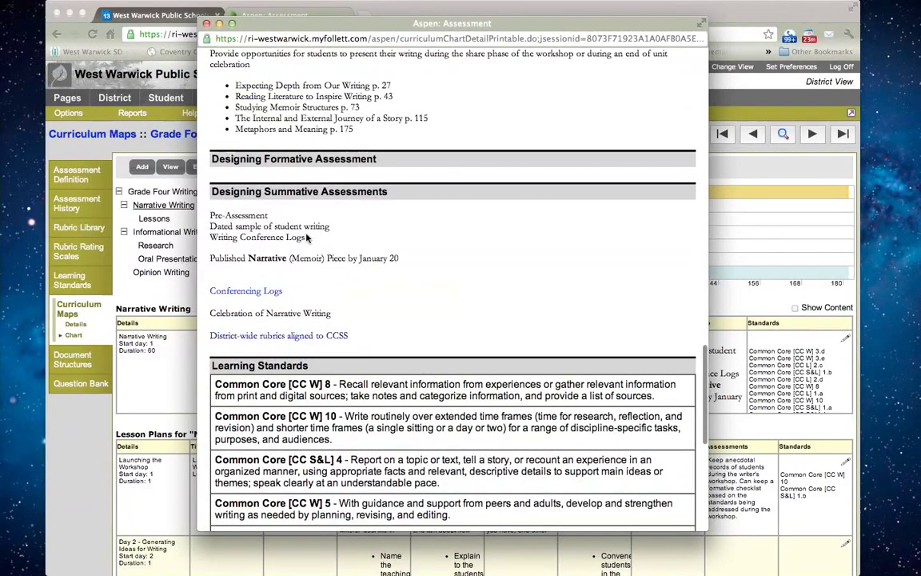
pyautogui.scroll(4, 306, 238)
pyautogui.scroll(-1, 307, 238)
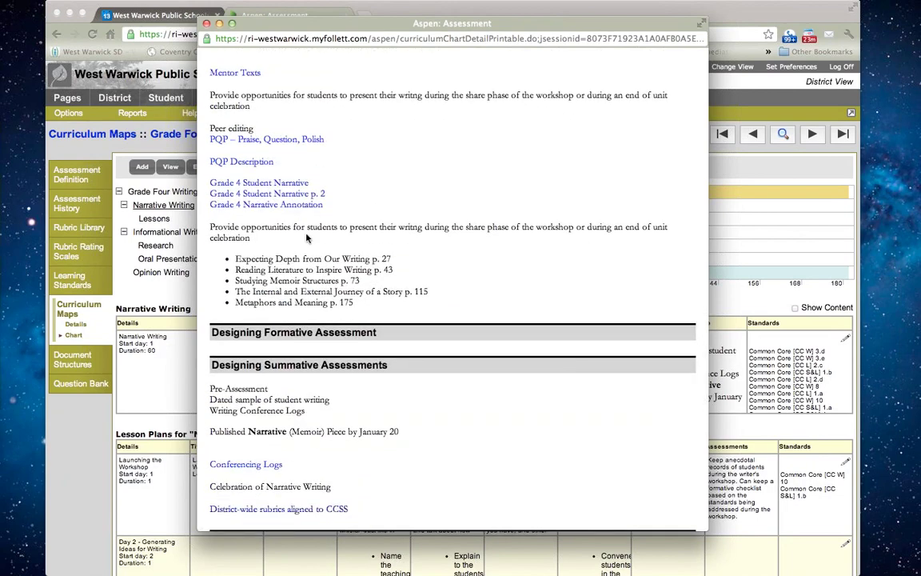
pyautogui.scroll(-4, 306, 237)
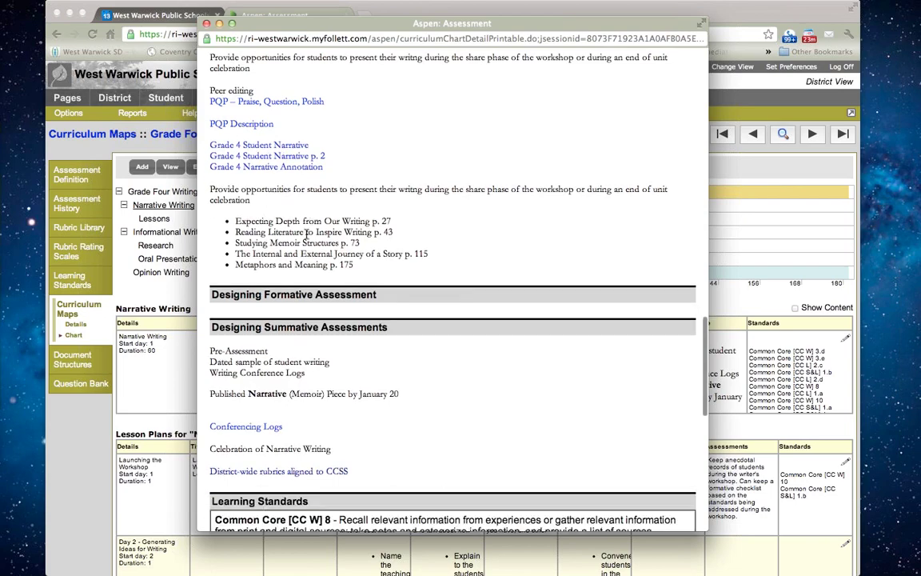
pyautogui.scroll(-15, 306, 235)
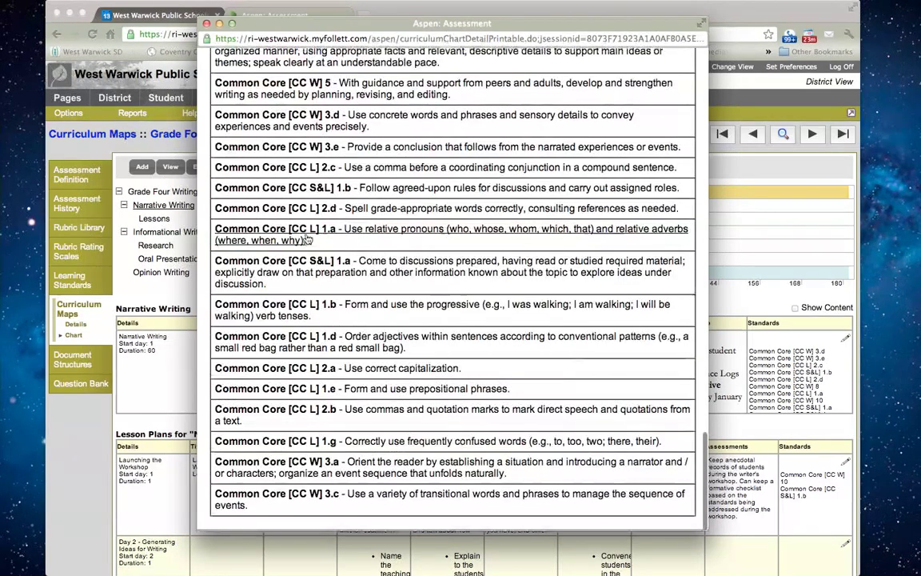
pyautogui.scroll(10, 307, 236)
pyautogui.scroll(15, 306, 233)
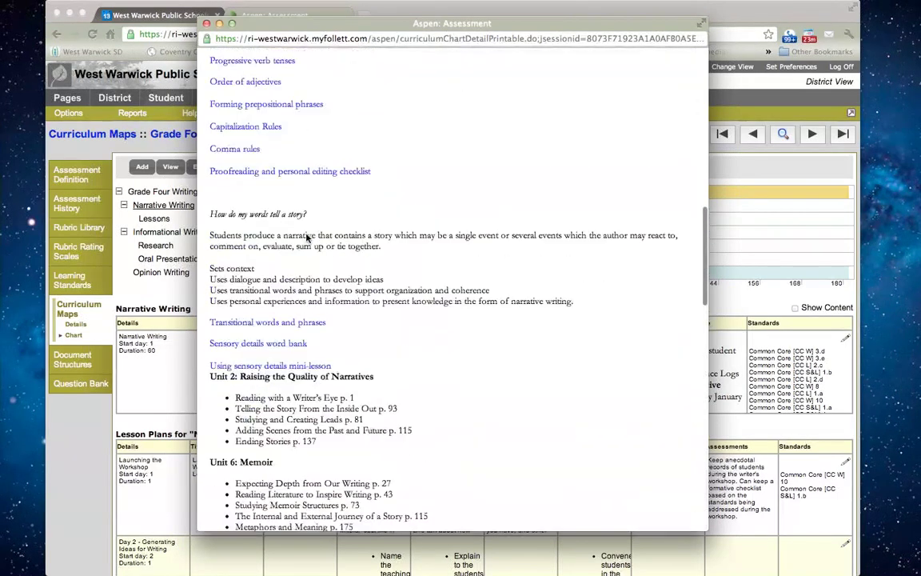
pyautogui.scroll(5, 307, 236)
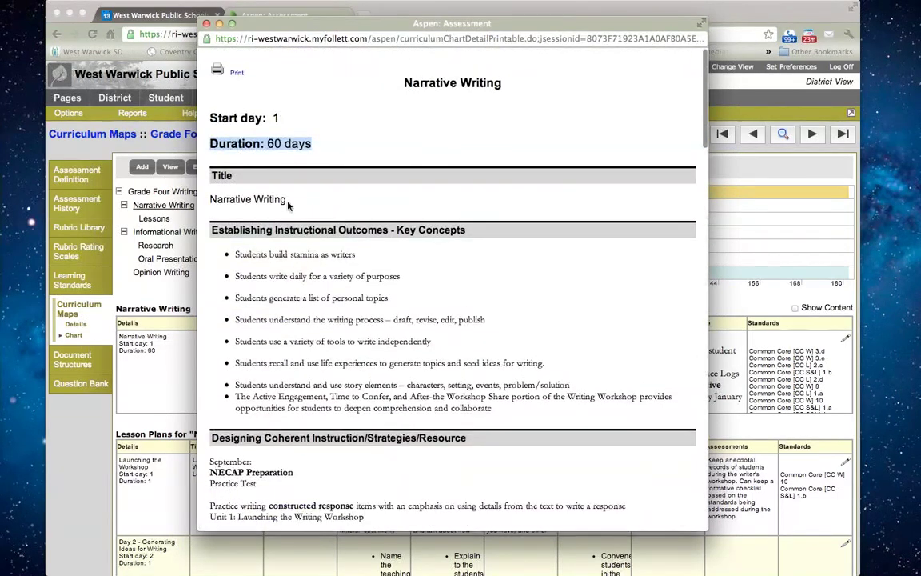
# Close the Narrative Writing printout and open the printable chart for the Grade Four Writing V2.0 map
pyautogui.click(207, 24)
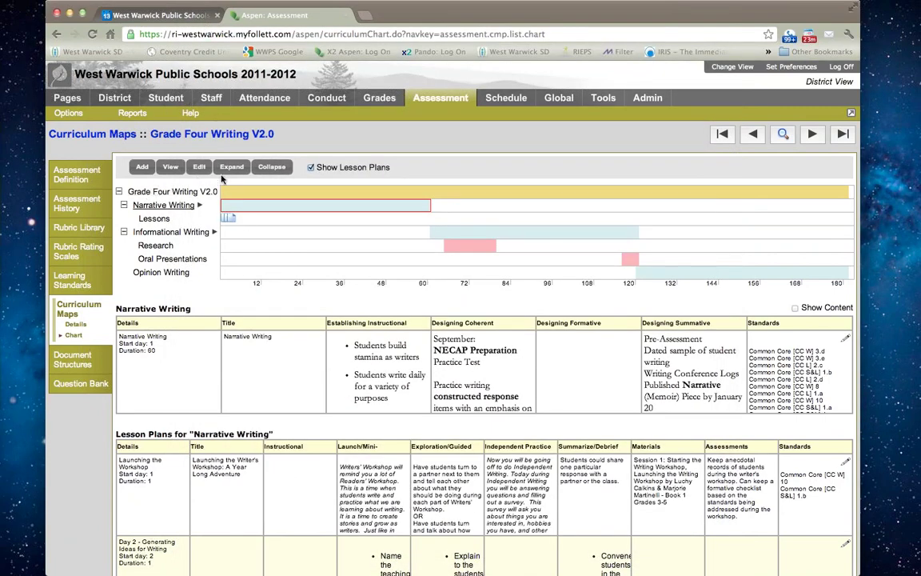
pyautogui.click(238, 194)
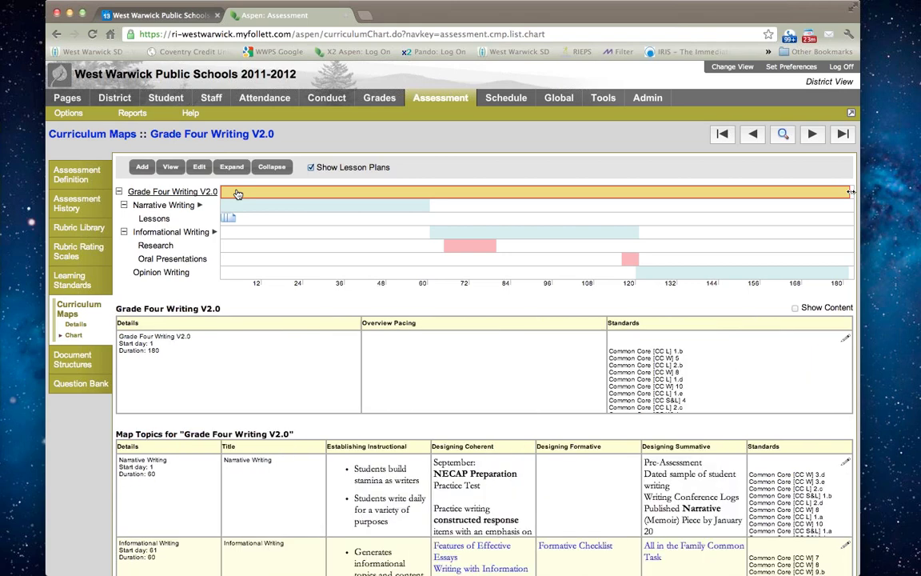
pyautogui.click(171, 168)
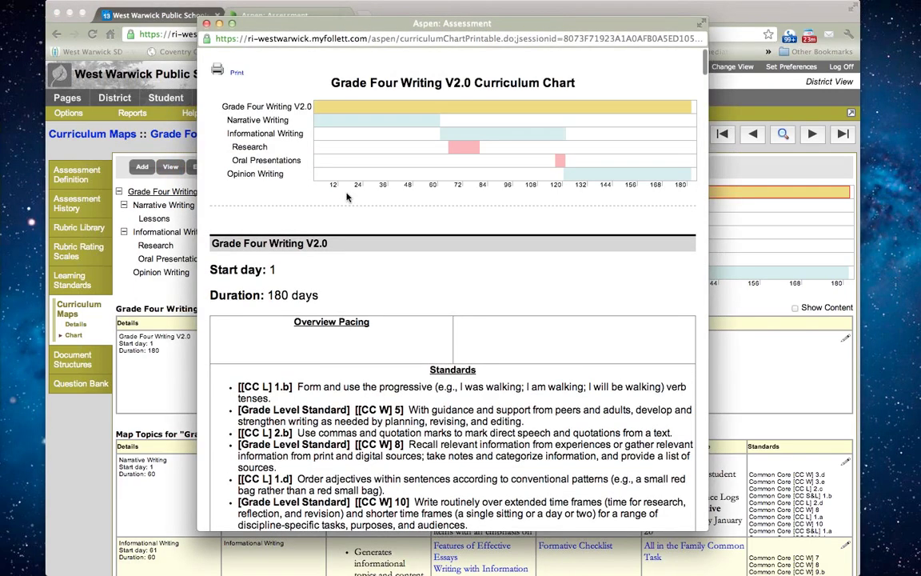
# Scroll down the printable chart, briefly highlighting the Launching the Workshop section's path
pyautogui.scroll(-20, 347, 197)
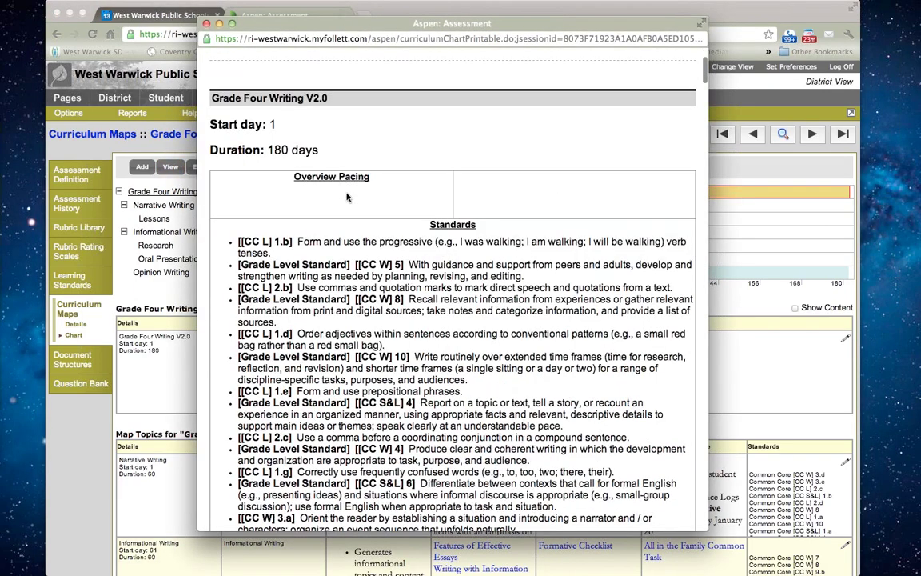
pyautogui.scroll(-15, 346, 196)
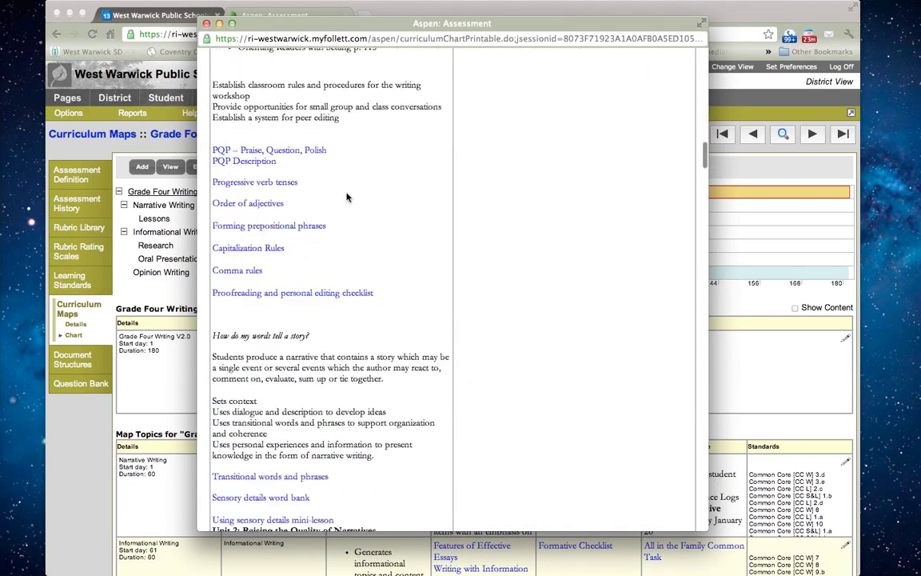
pyautogui.scroll(-10, 346, 197)
pyautogui.scroll(-1, 346, 192)
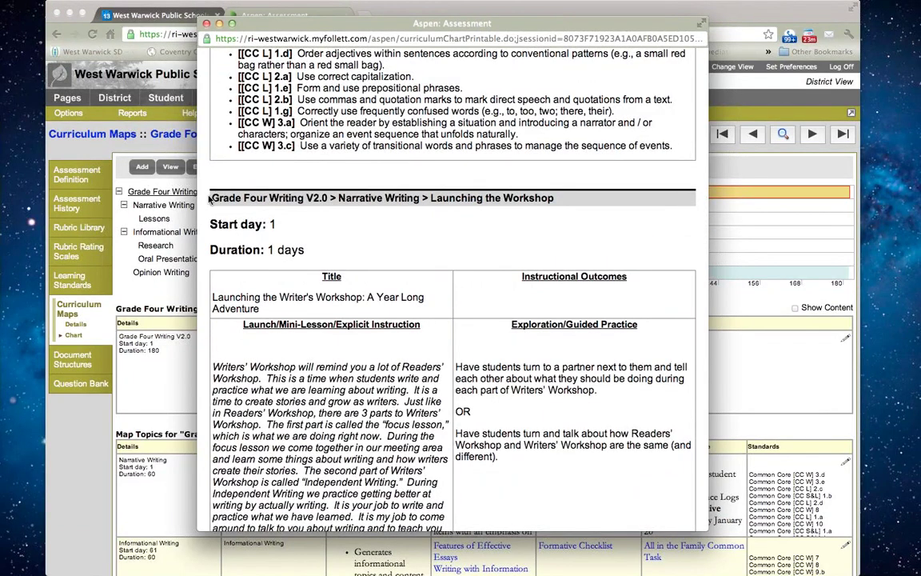
pyautogui.moveTo(210, 199); pyautogui.dragTo(409, 202)
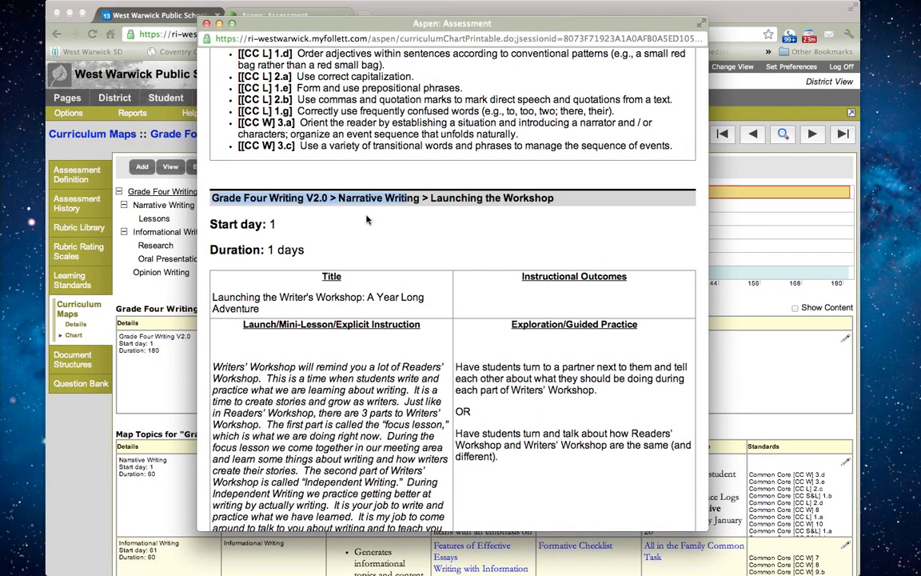
pyautogui.click(254, 217)
pyautogui.scroll(-1, 295, 245)
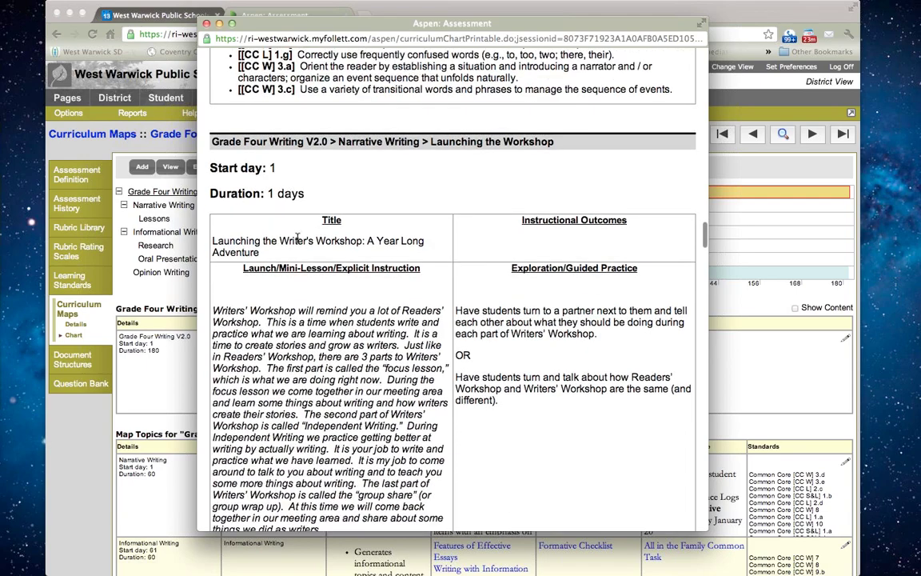
pyautogui.scroll(-2, 298, 237)
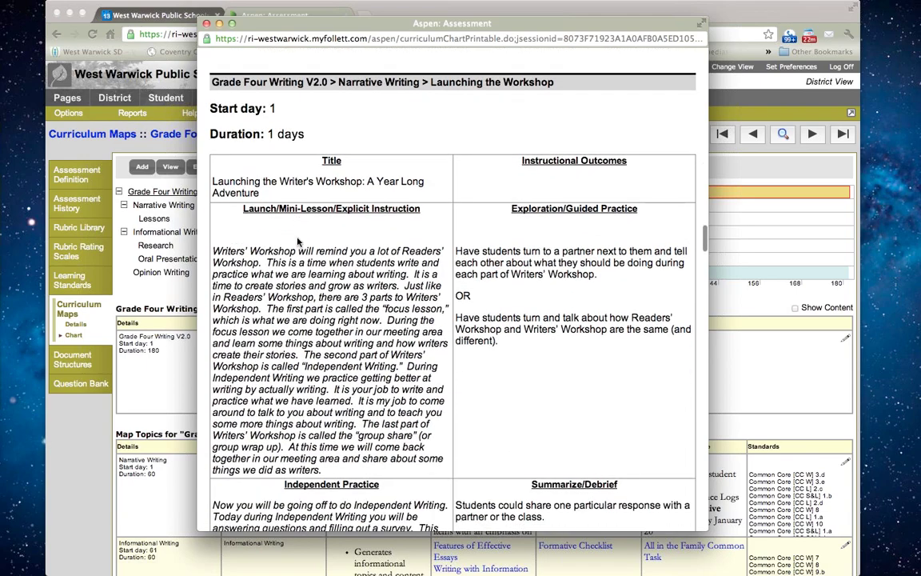
pyautogui.scroll(-1, 298, 238)
pyautogui.scroll(-12, 298, 237)
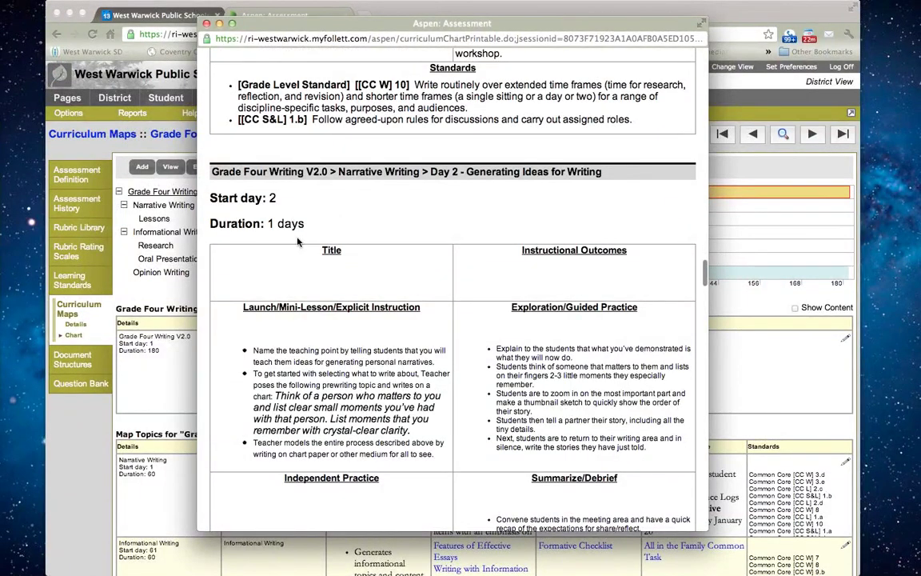
pyautogui.scroll(-1, 297, 241)
pyautogui.scroll(-1, 297, 241)
pyautogui.scroll(-10, 297, 242)
# Scroll to the Sharing within the Workshop lesson and highlight its standards CC S&L 1.a and 1.b
pyautogui.scroll(-2, 298, 241)
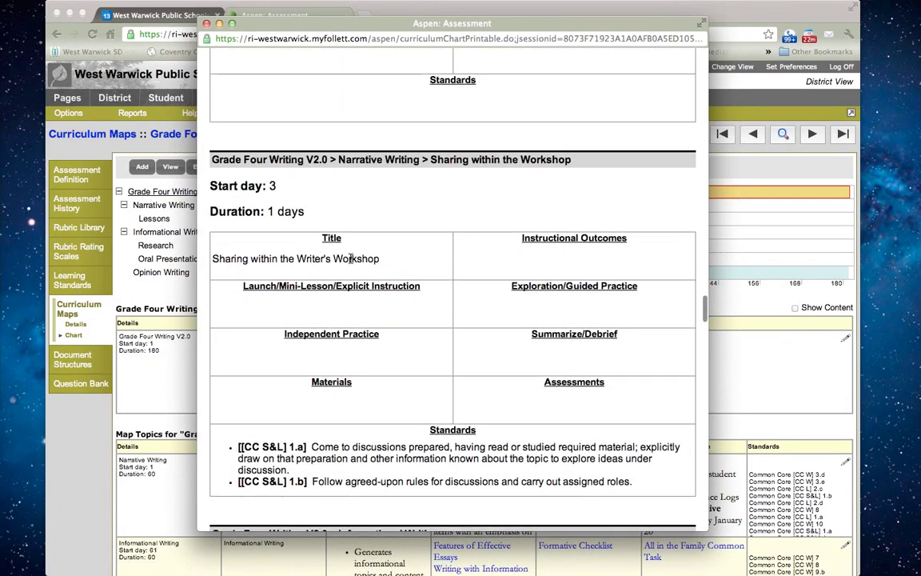
pyautogui.scroll(-3, 374, 237)
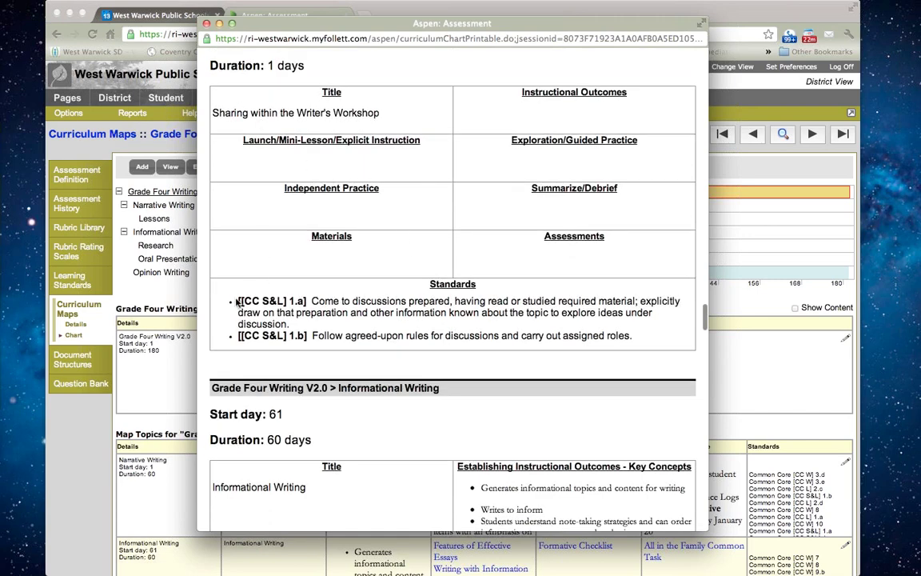
pyautogui.moveTo(234, 301); pyautogui.dragTo(627, 337)
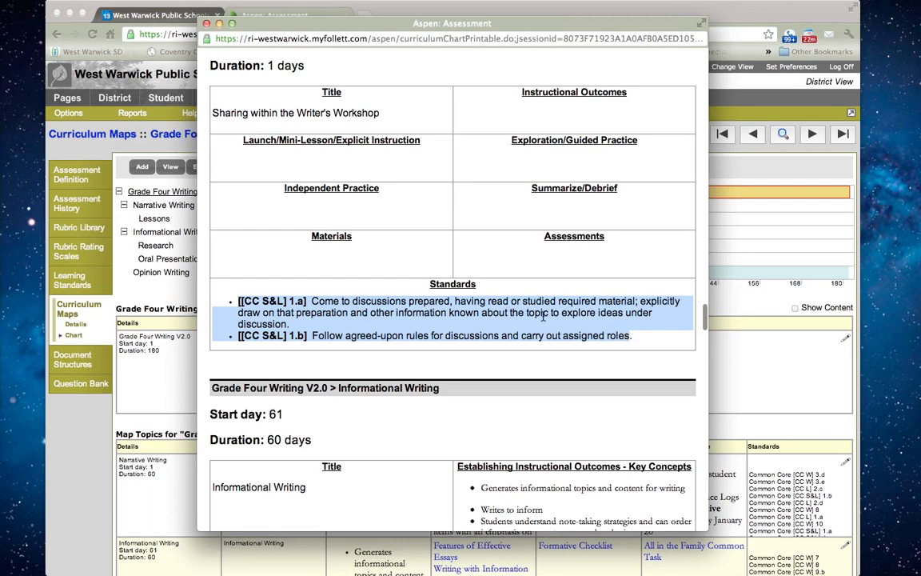
pyautogui.scroll(5, 543, 313)
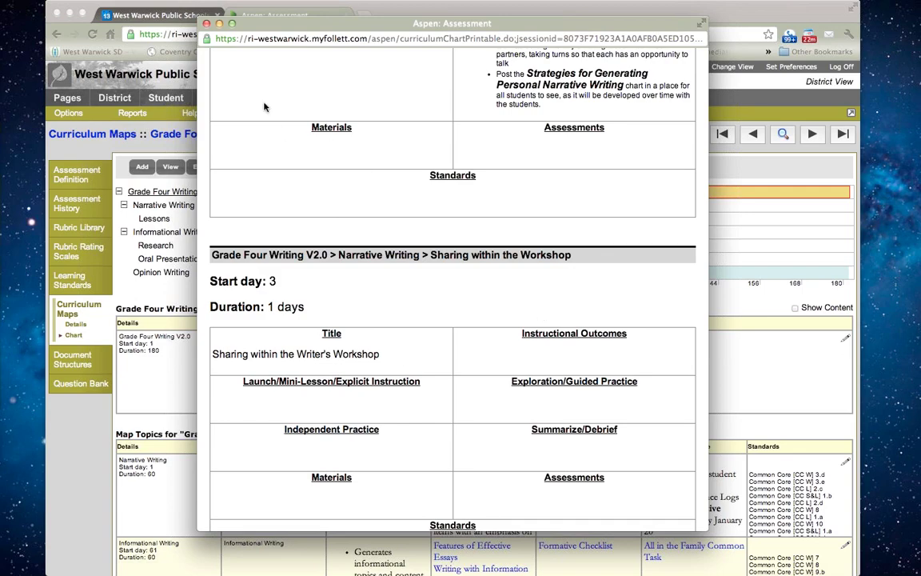
pyautogui.scroll(10, 264, 107)
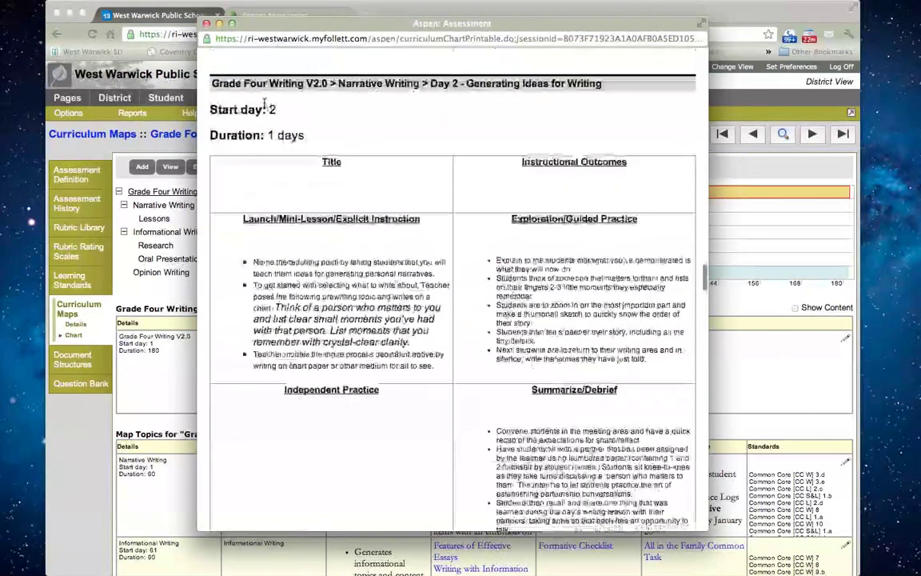
pyautogui.scroll(1, 265, 107)
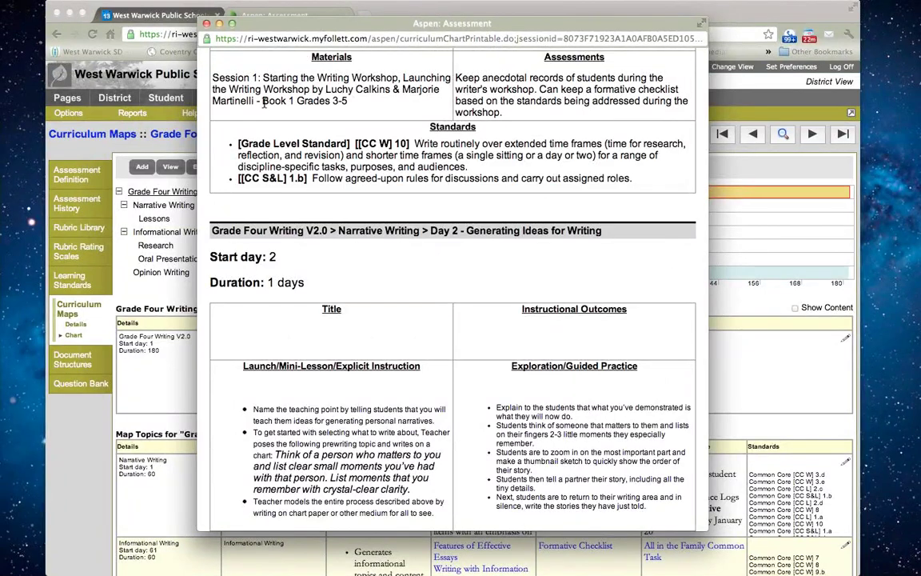
# Close the printout and reopen the Grade Four Writing V2.0 chart through Assessment > Curriculum Maps
pyautogui.click(206, 24)
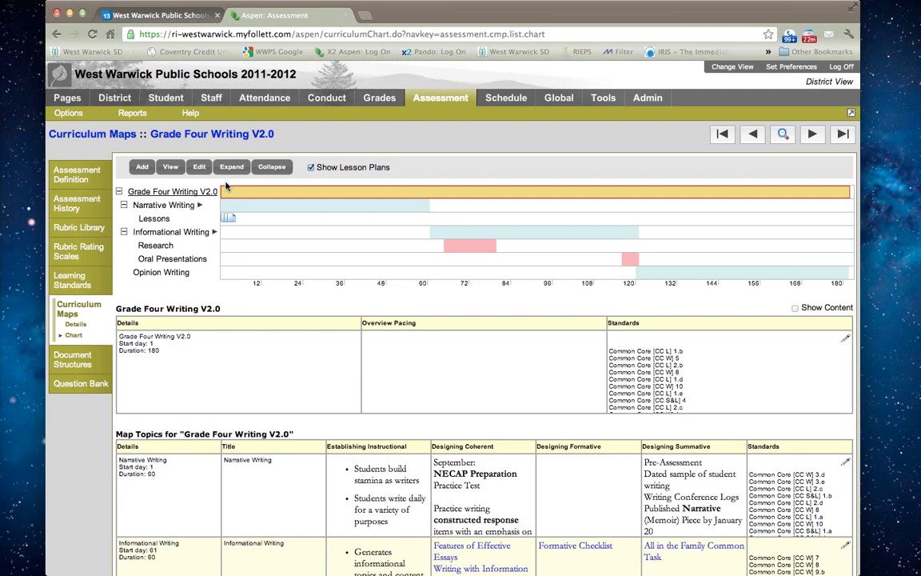
pyautogui.click(732, 66)
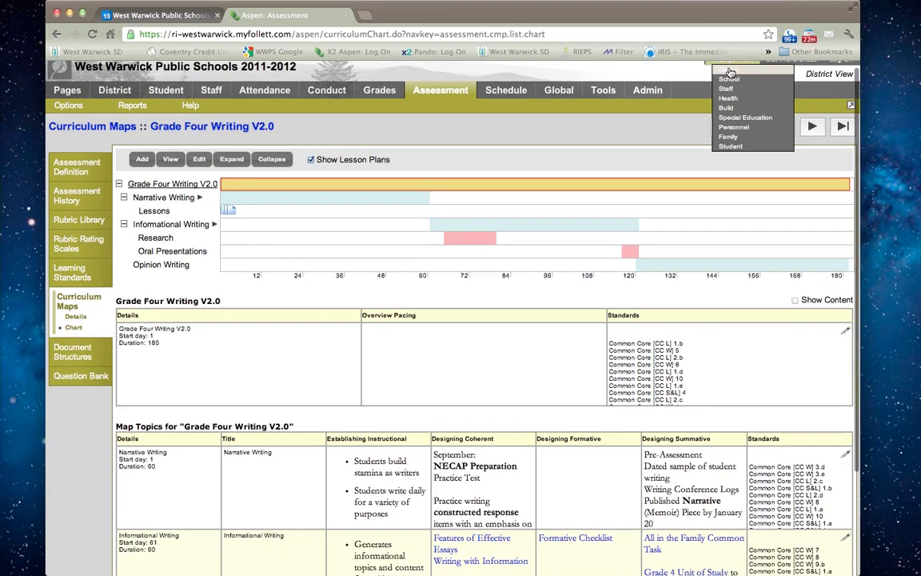
pyautogui.click(730, 73)
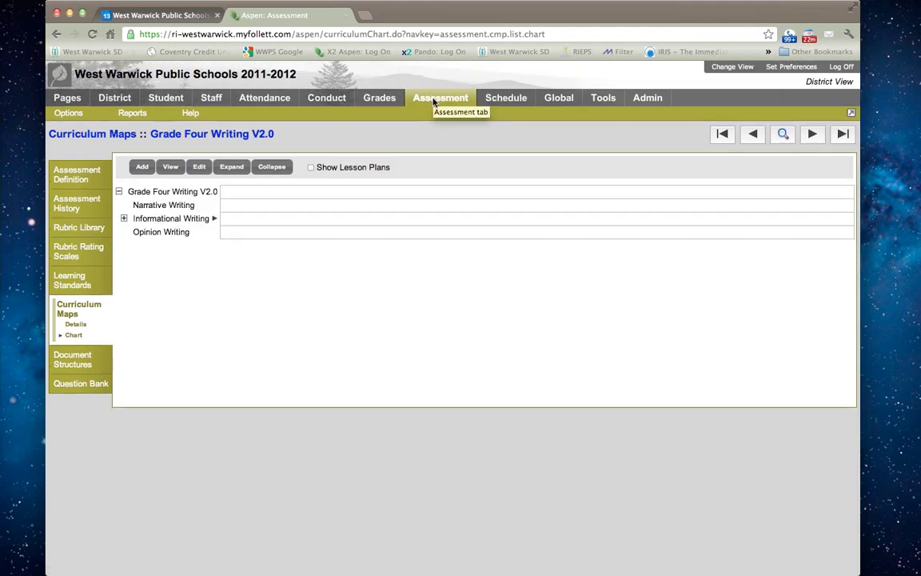
pyautogui.click(434, 100)
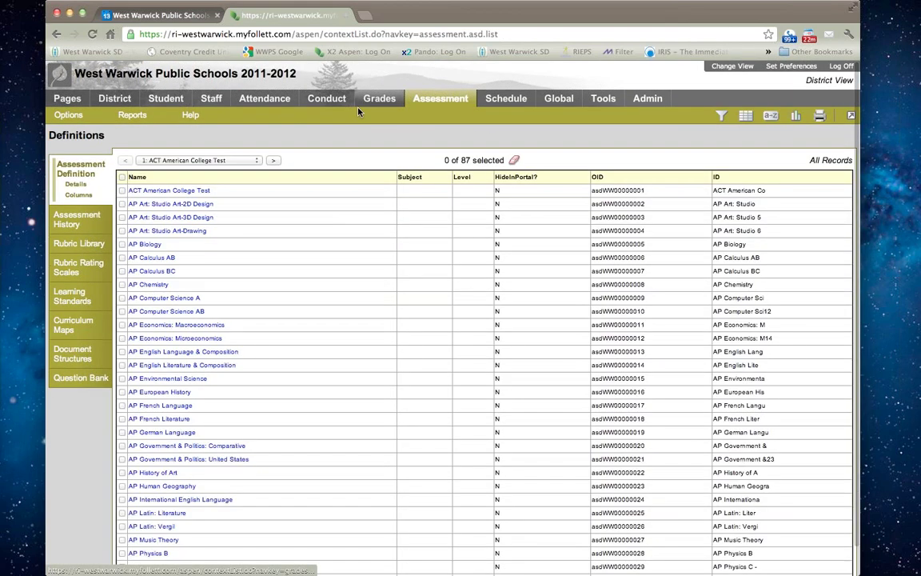
pyautogui.click(67, 332)
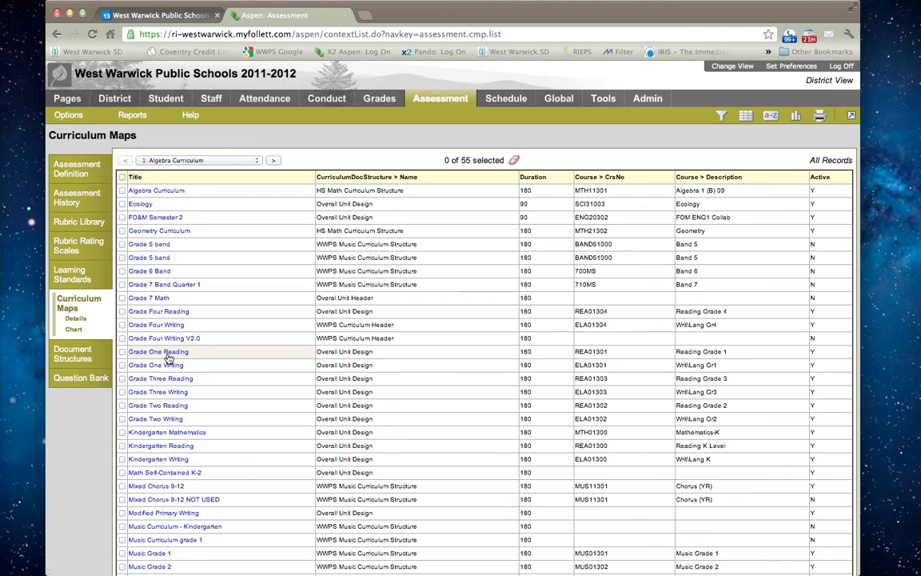
pyautogui.click(169, 339)
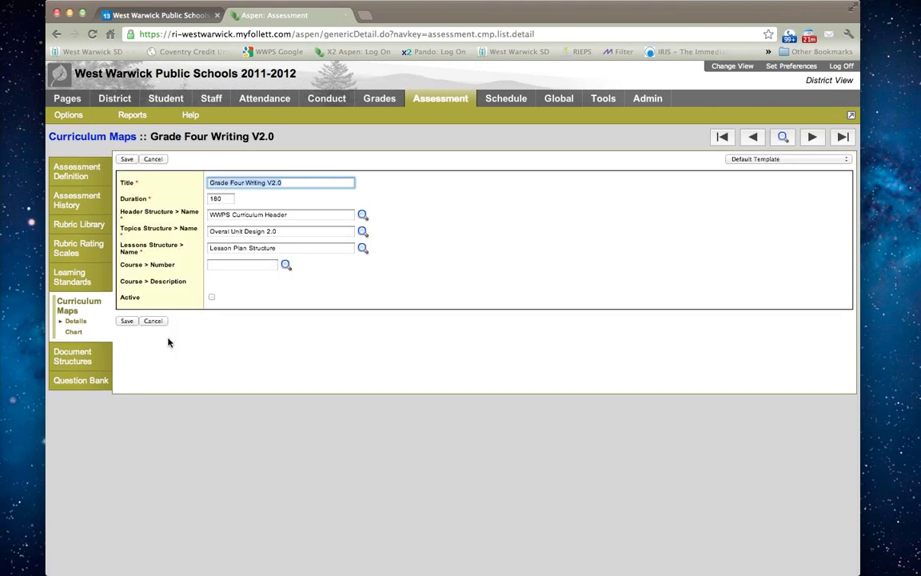
pyautogui.click(73, 331)
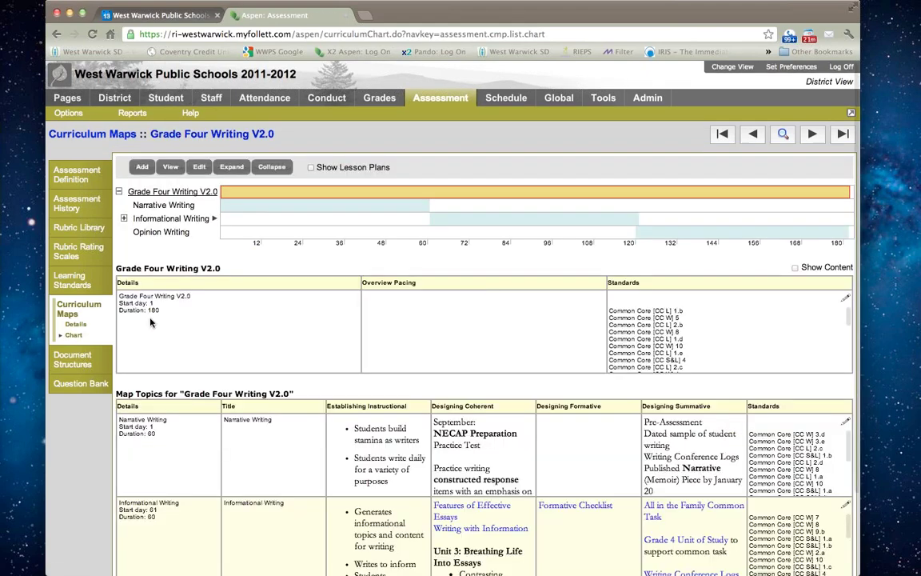